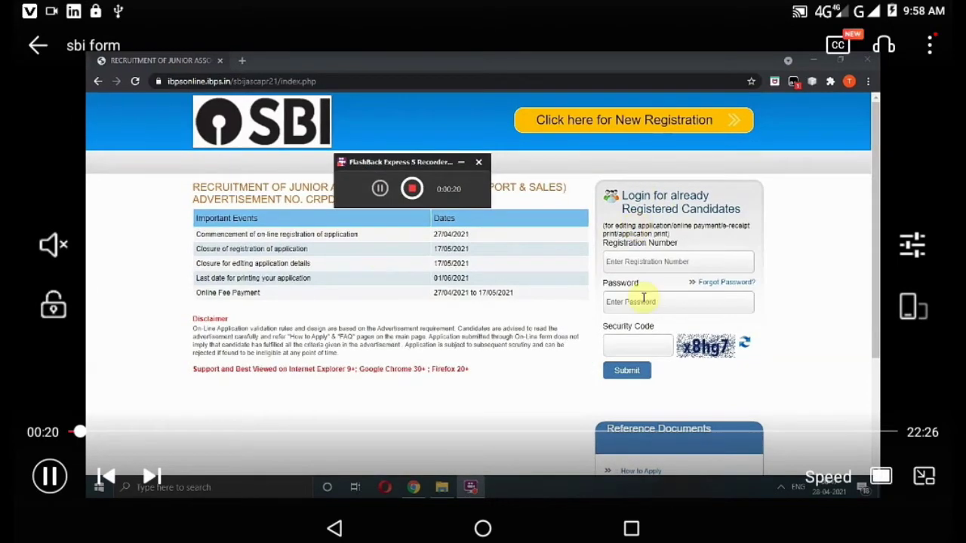
Start a new registration for SBI Junior Associates to reach the empty Basic Info form.
{"action": "left_click", "coordinate": [596, 131]}
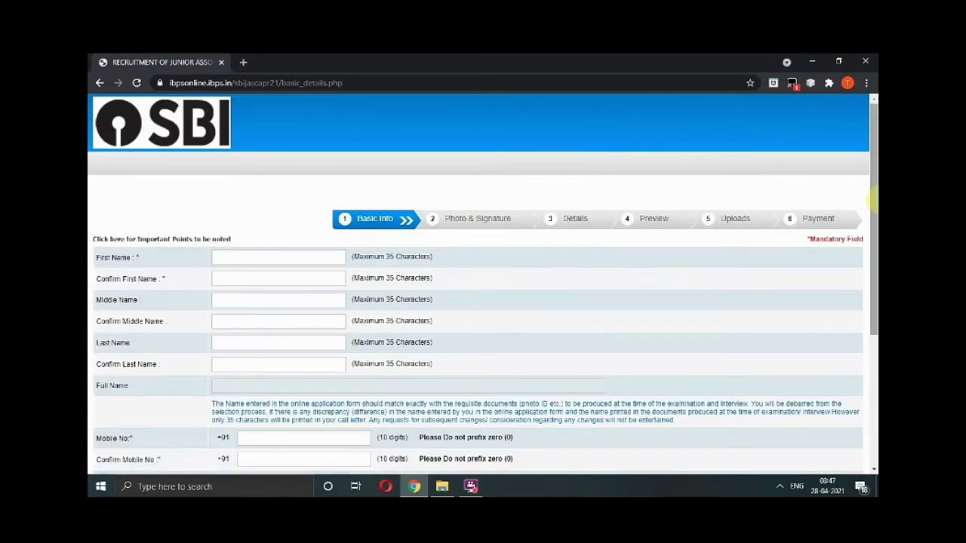
Set the e-mail domain to gmail.com.
{"action": "left_click_drag", "start_coordinate": [873, 213], "coordinate": [874, 257]}
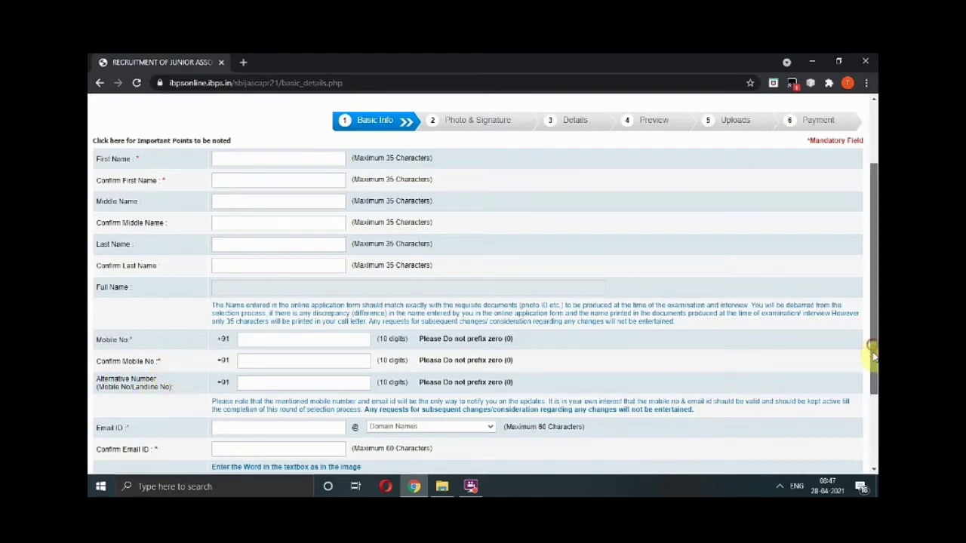
{"action": "left_click_drag", "start_coordinate": [873, 350], "coordinate": [877, 400]}
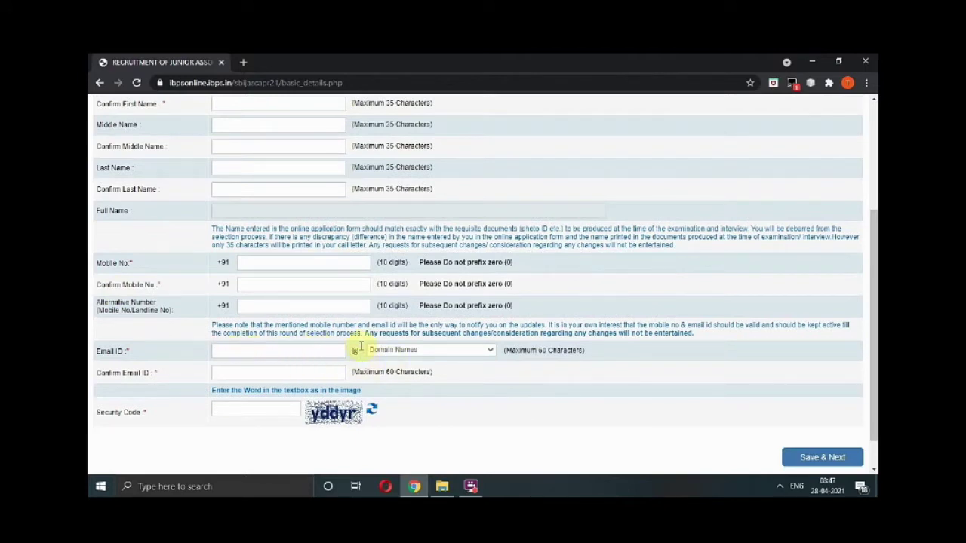
{"action": "left_click", "coordinate": [441, 351]}
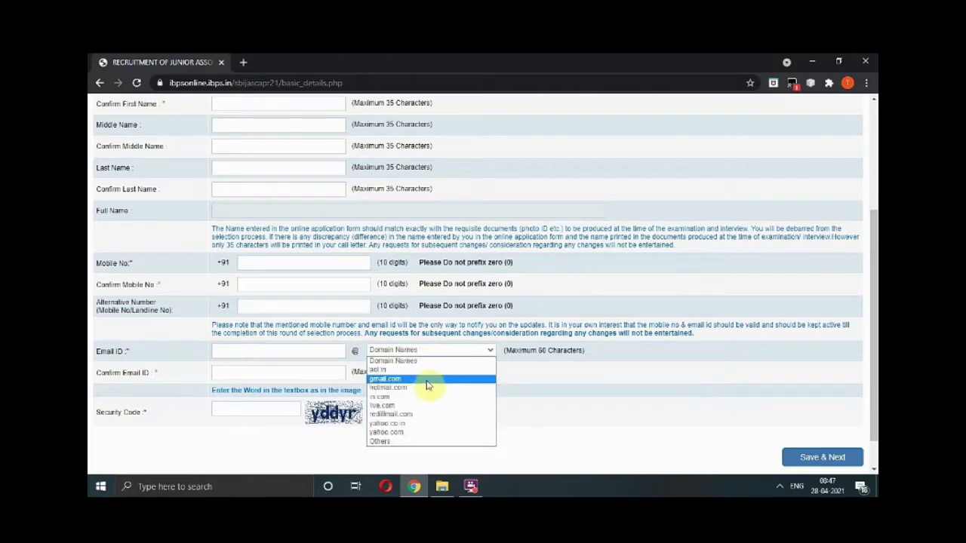
{"action": "left_click", "coordinate": [427, 379]}
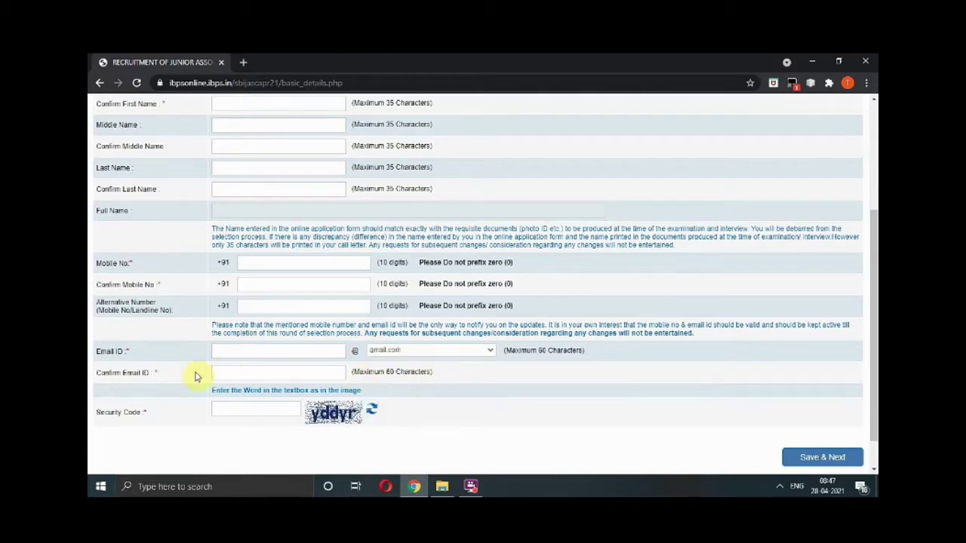
Fill Confirm Email ID with the saved e-mail address suggestion.
{"action": "left_click", "coordinate": [236, 375]}
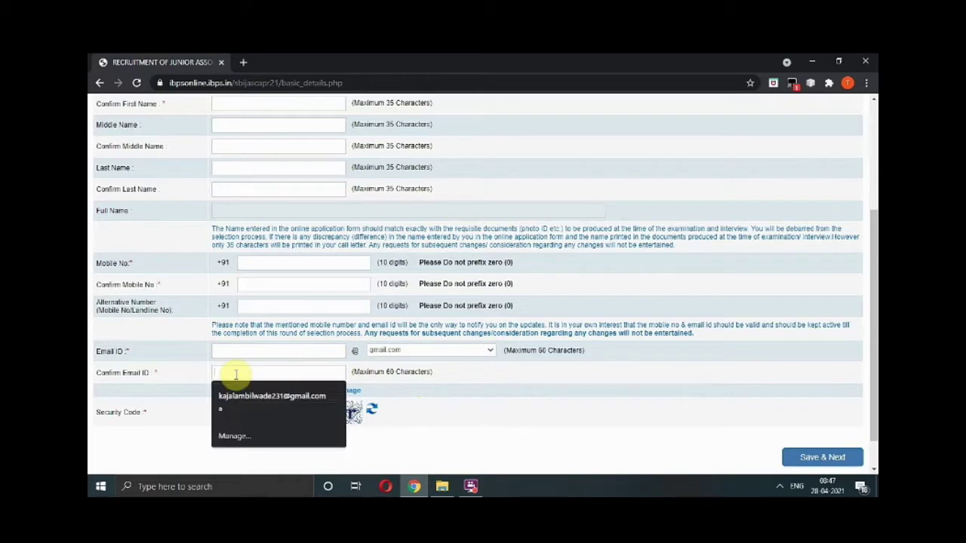
{"action": "left_click", "coordinate": [366, 390]}
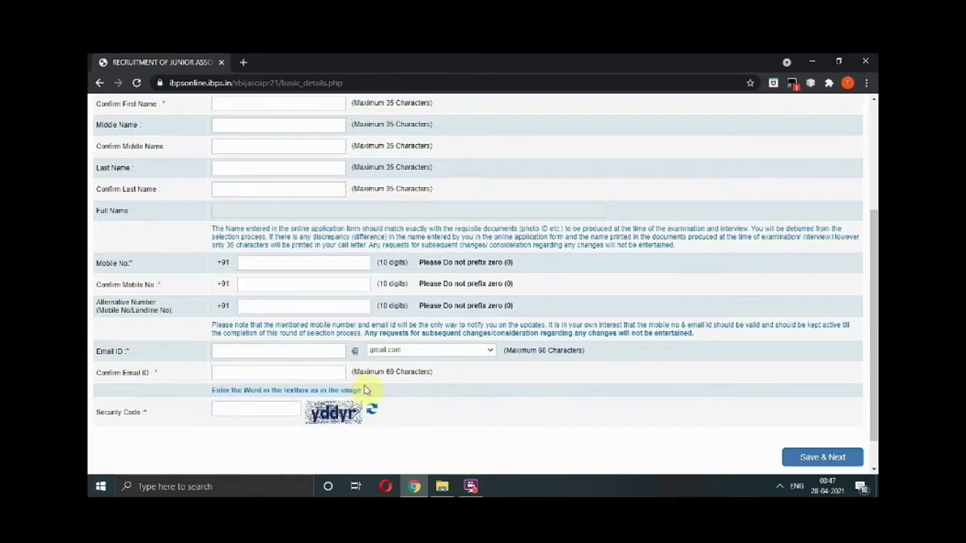
{"action": "left_click", "coordinate": [319, 372]}
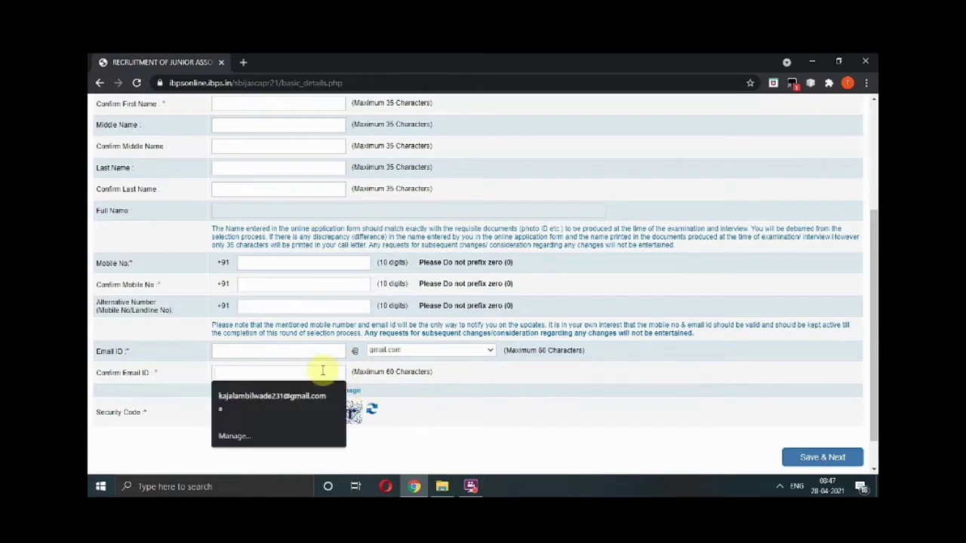
{"action": "left_click", "coordinate": [300, 405]}
{"action": "left_click", "coordinate": [271, 353]}
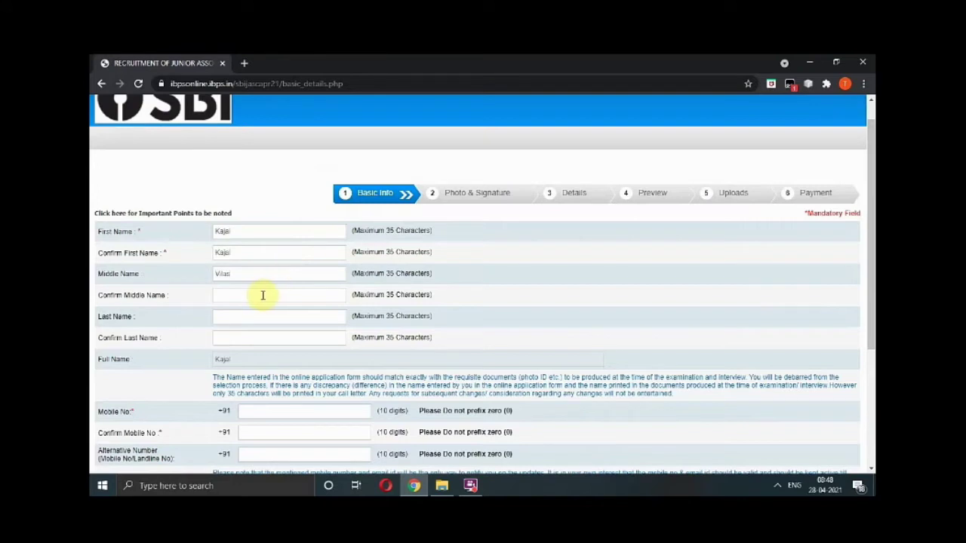
Confirm the middle name and enter the candidate's last name and its confirmation.
{"action": "left_click", "coordinate": [263, 295]}
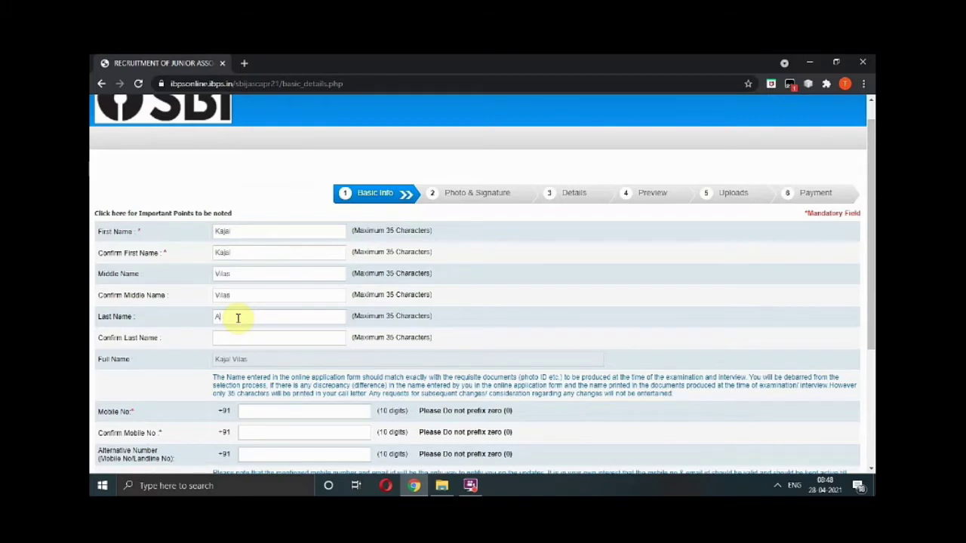
{"action": "left_click", "coordinate": [238, 317]}
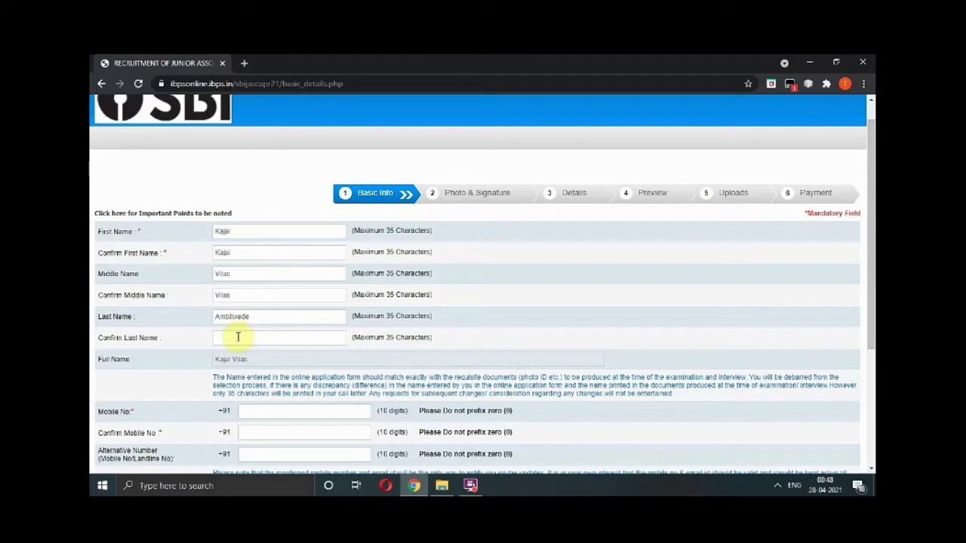
{"action": "left_click", "coordinate": [238, 337]}
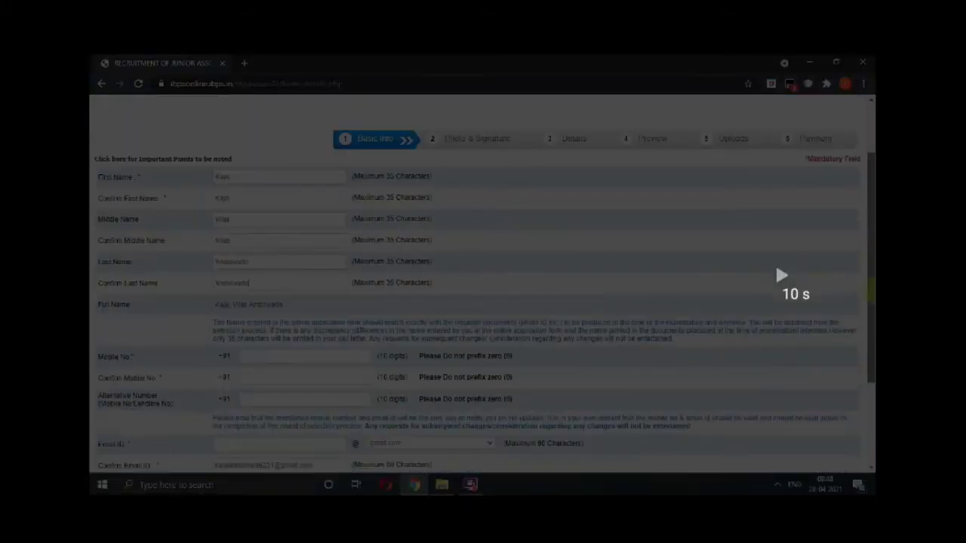
Skip the tutorial video ahead past the Basic Info submission.
{"action": "scroll", "coordinate": [483, 287], "scroll_direction": "down", "scroll_amount": 1}
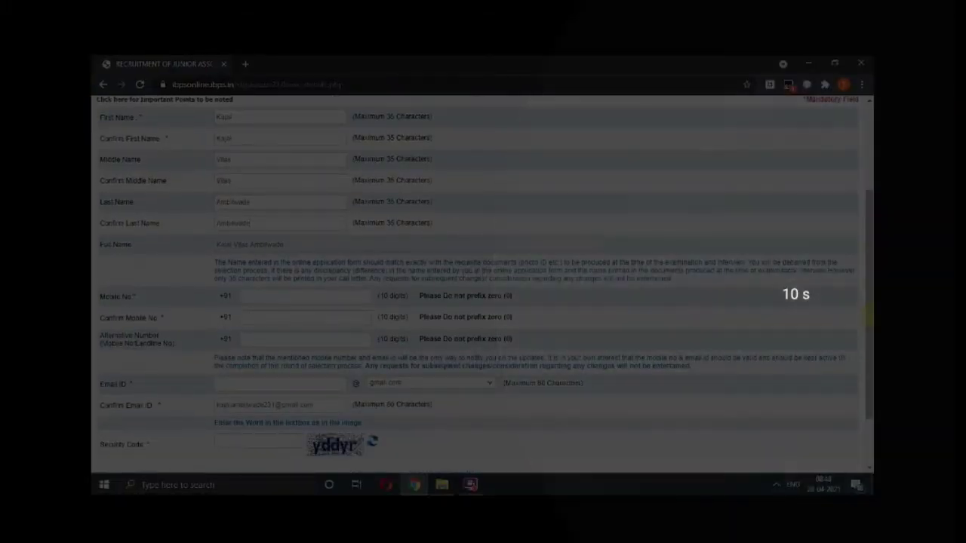
{"action": "left_click", "coordinate": [293, 298]}
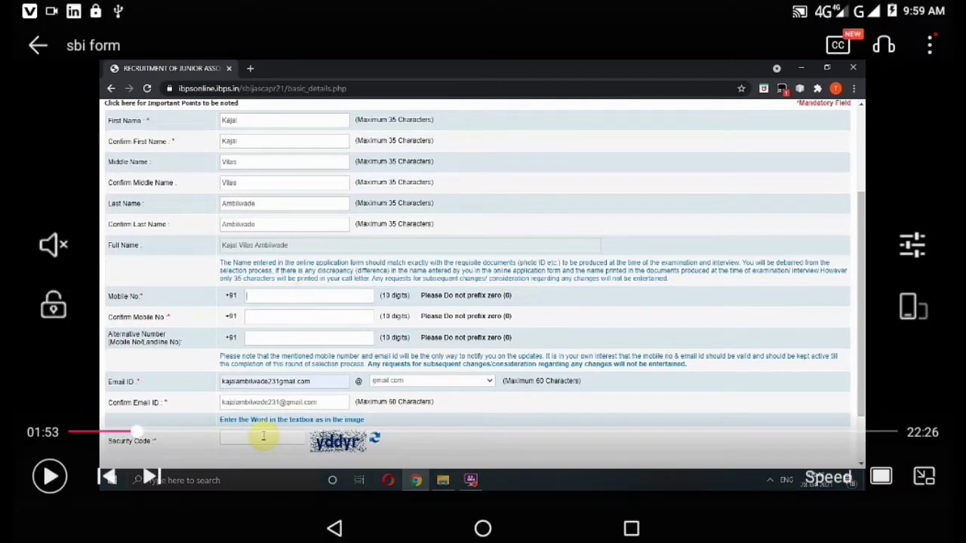
{"action": "left_click", "coordinate": [49, 476]}
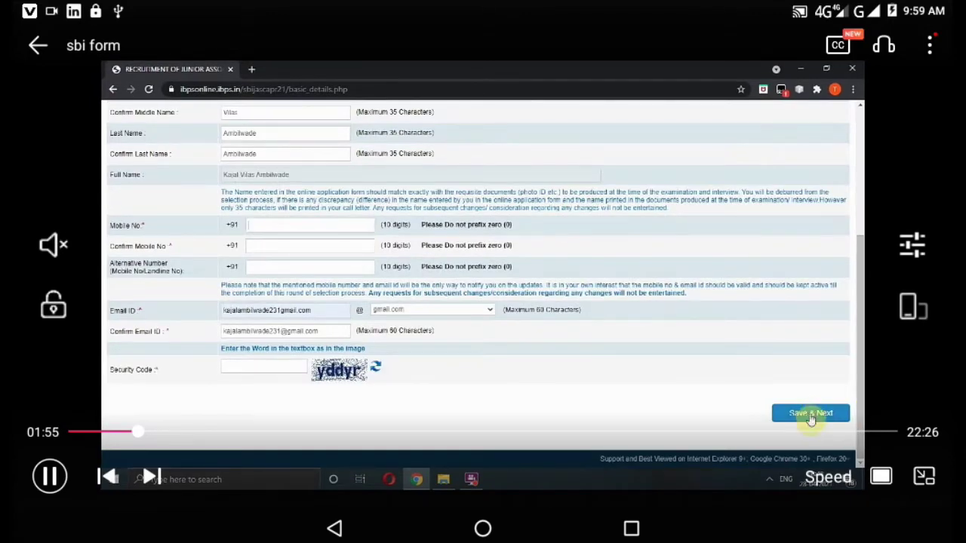
{"action": "double_click", "coordinate": [797, 286]}
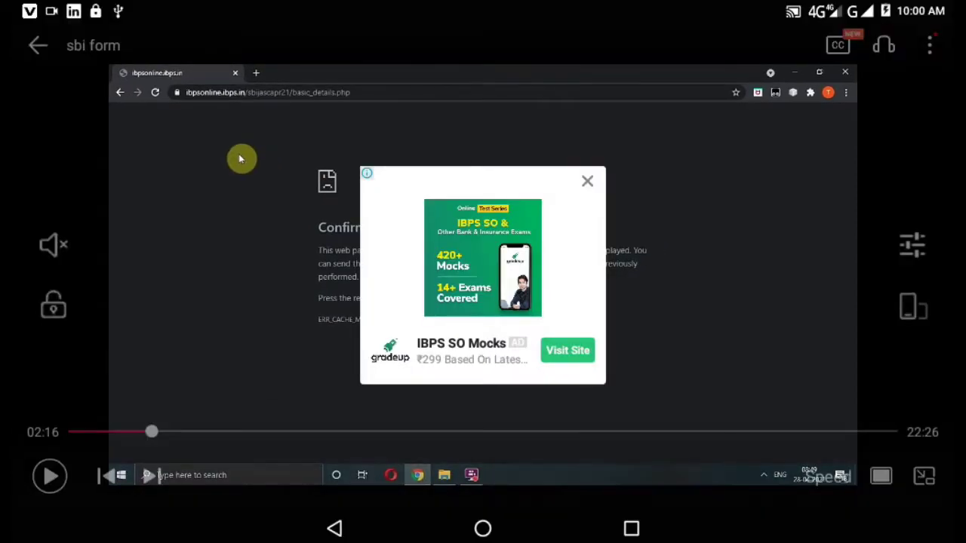
Skip the video ahead to the login page with registration number and password entered.
{"action": "left_click", "coordinate": [587, 181]}
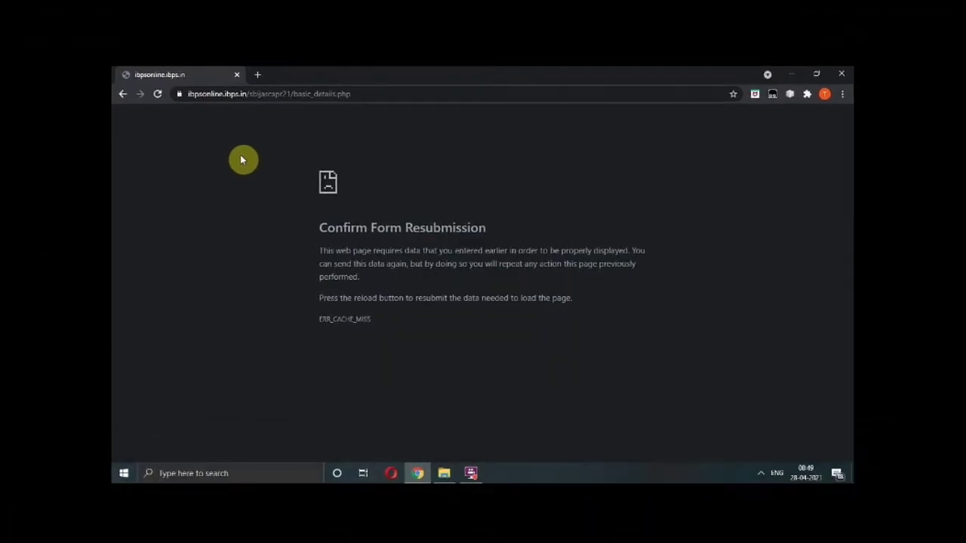
{"action": "double_click", "coordinate": [797, 276]}
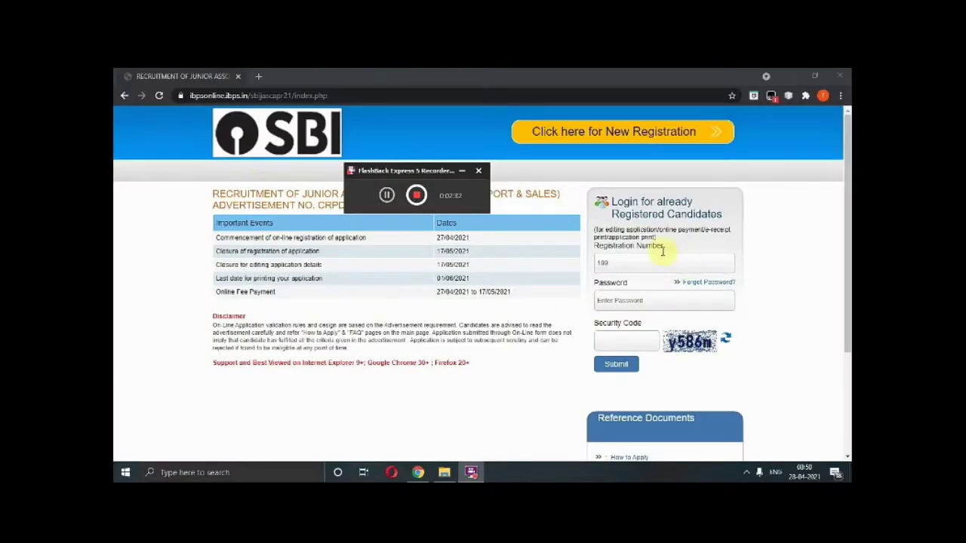
{"action": "double_click", "coordinate": [793, 276]}
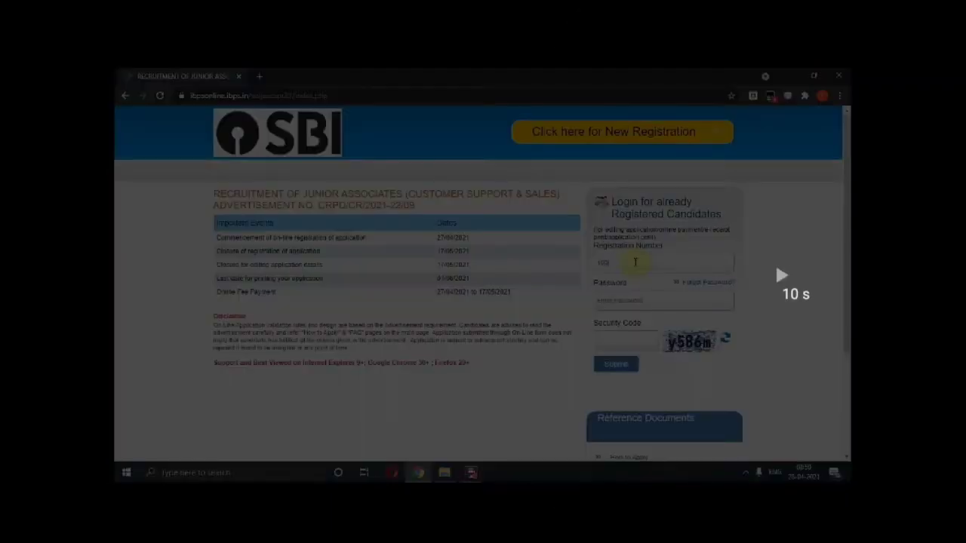
{"action": "left_click", "coordinate": [792, 276]}
{"action": "double_click", "coordinate": [792, 276]}
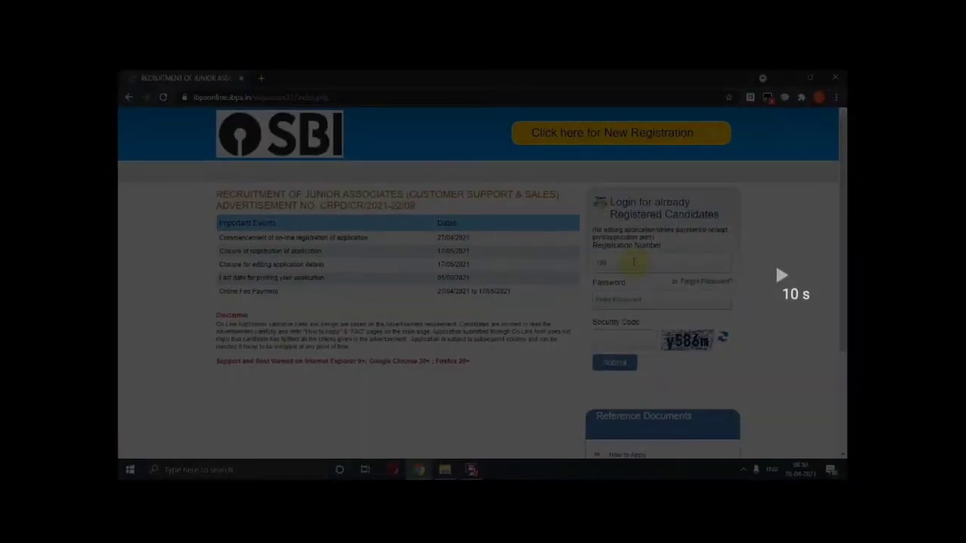
{"action": "double_click", "coordinate": [792, 277]}
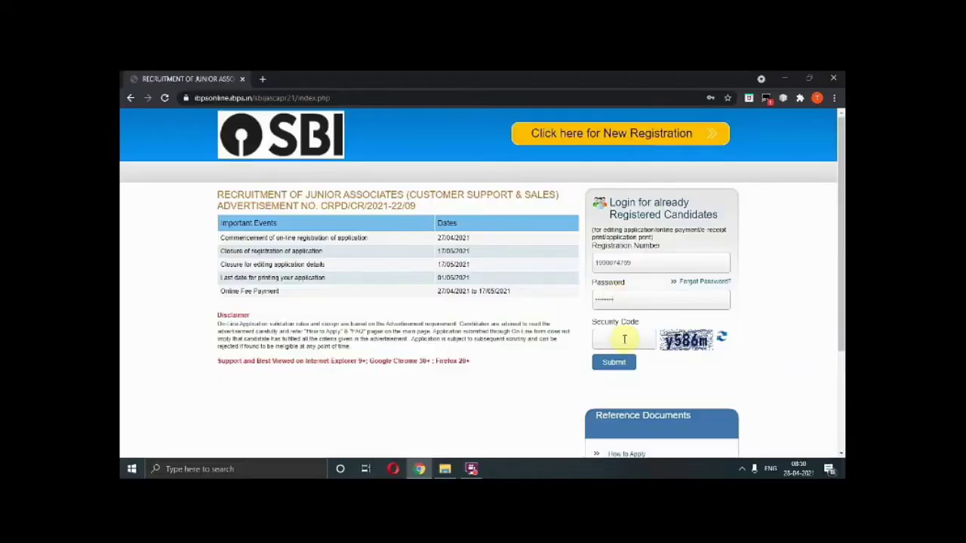
{"action": "double_click", "coordinate": [792, 276]}
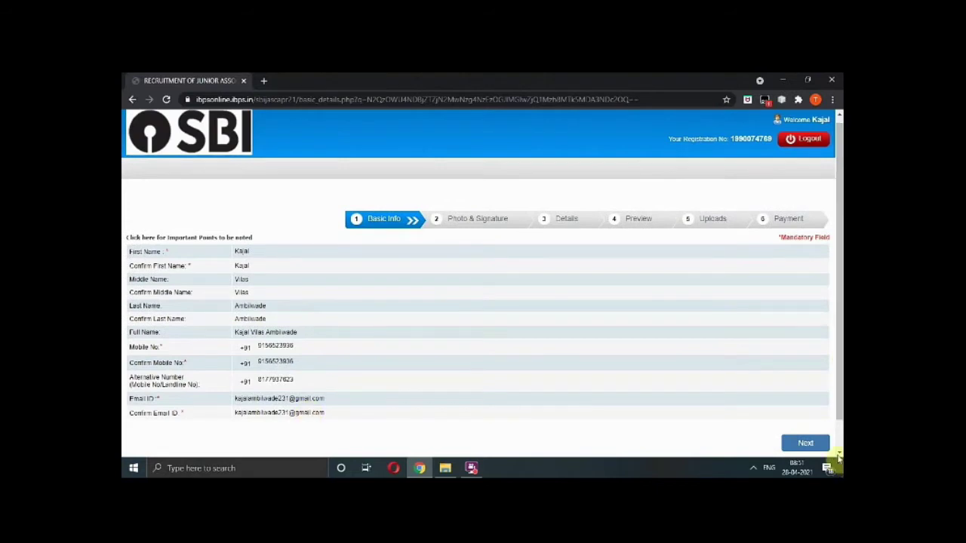
Save Basic Info and browse for the photograph file in the Photo & Signature step.
{"action": "left_click", "coordinate": [820, 447]}
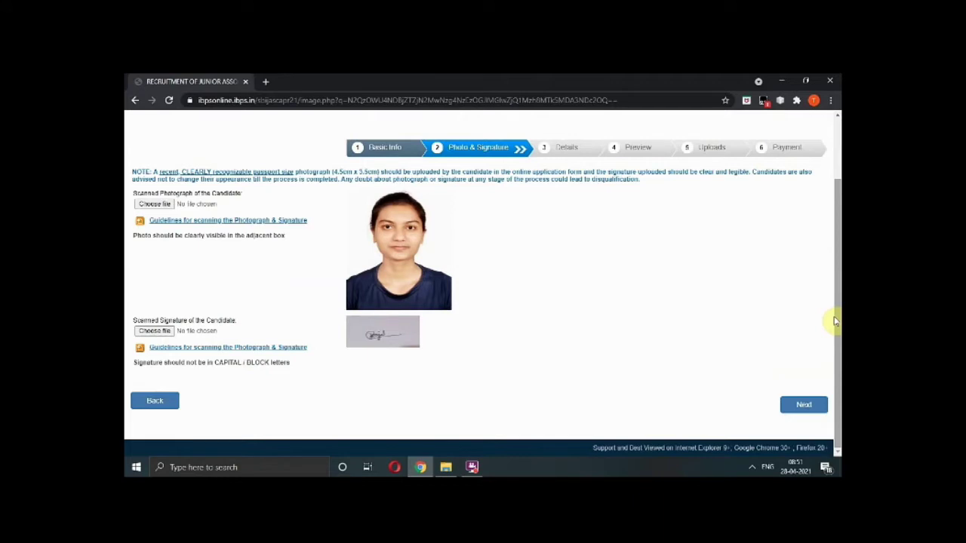
{"action": "left_click", "coordinate": [156, 206]}
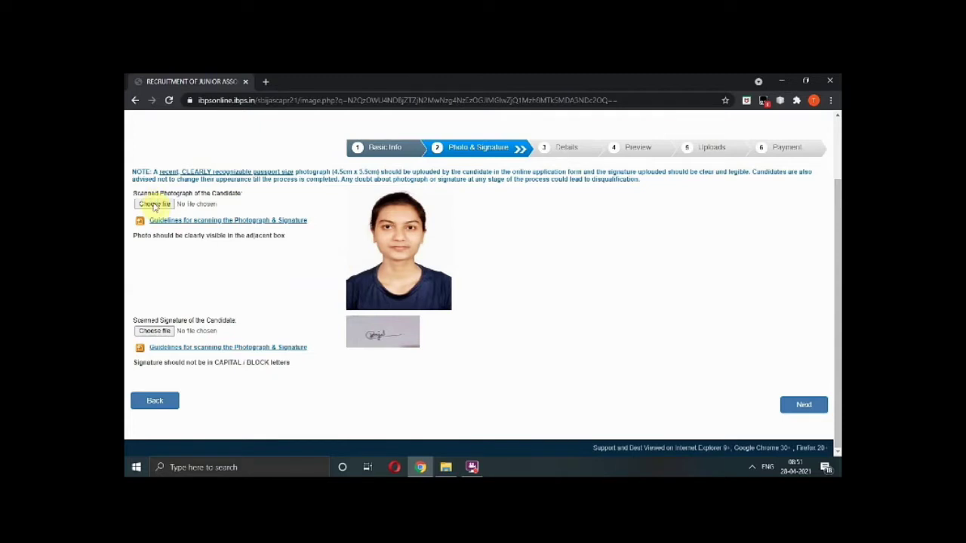
{"action": "left_click", "coordinate": [155, 206]}
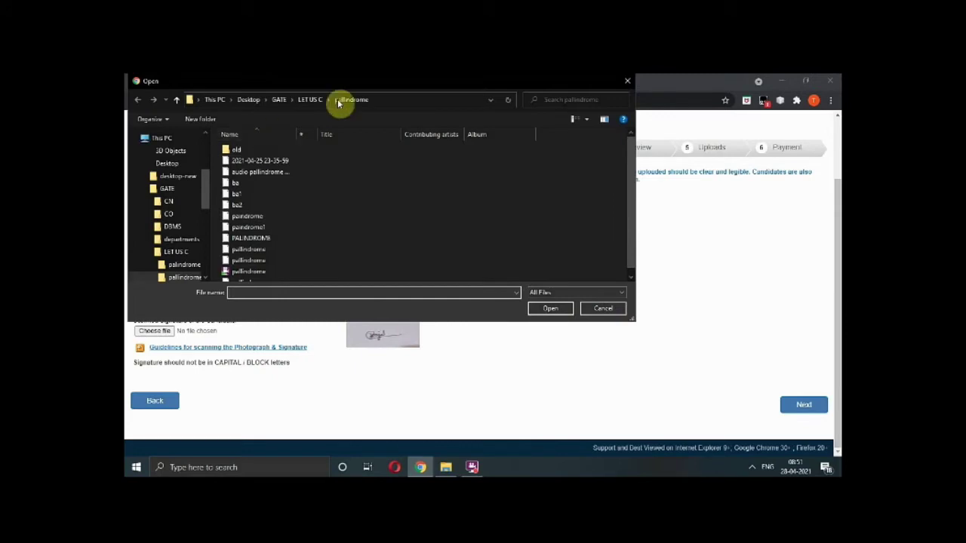
{"action": "left_click", "coordinate": [243, 110]}
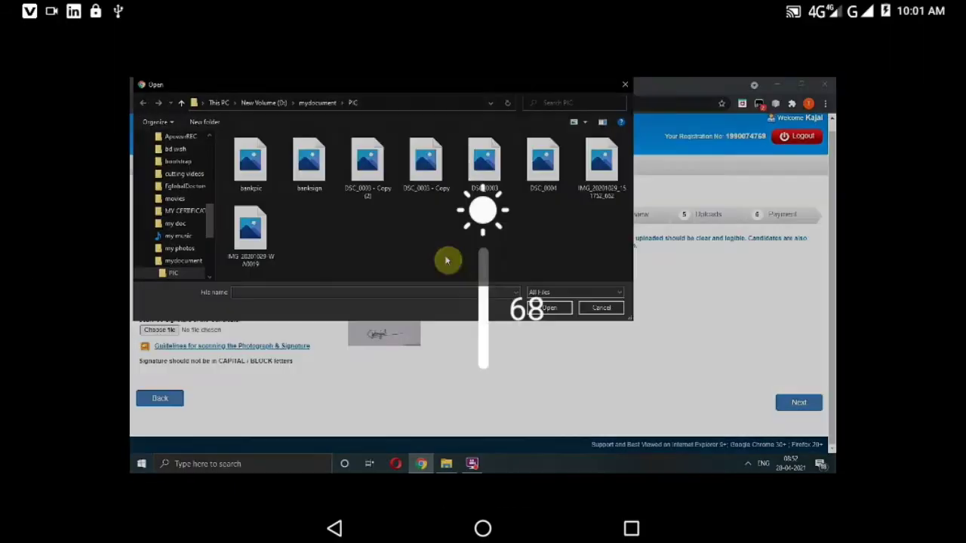
Upload bankpic as the candidate's scanned photograph.
{"action": "left_click", "coordinate": [601, 308]}
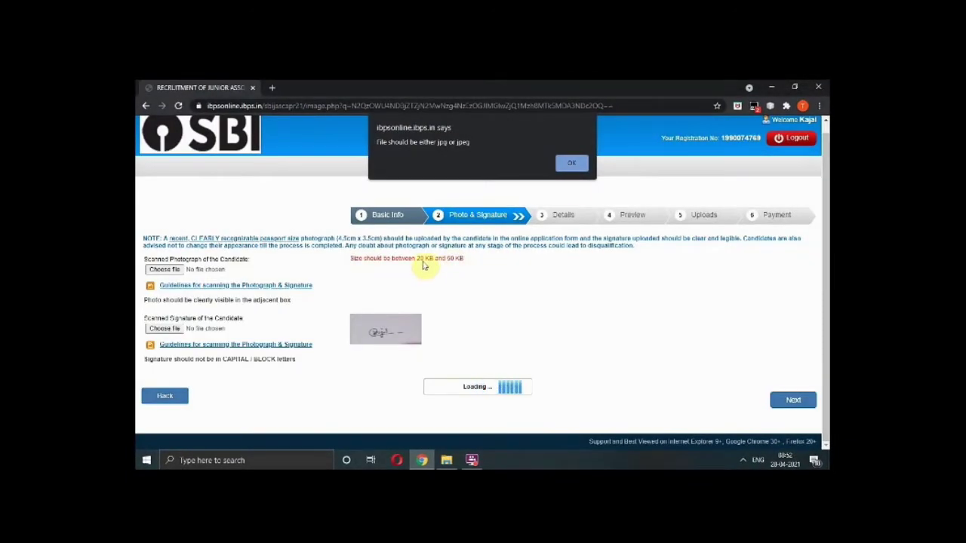
{"action": "left_click", "coordinate": [573, 165]}
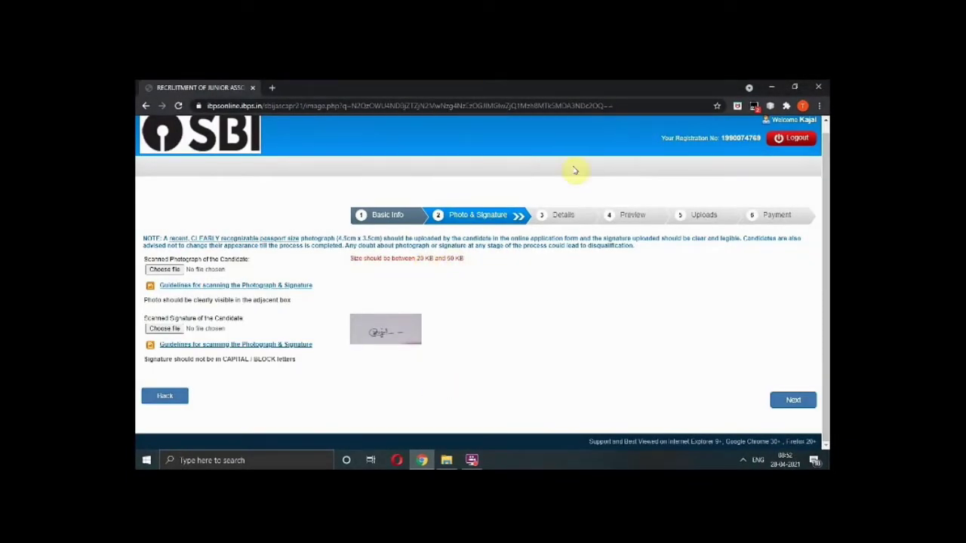
{"action": "left_click", "coordinate": [167, 270]}
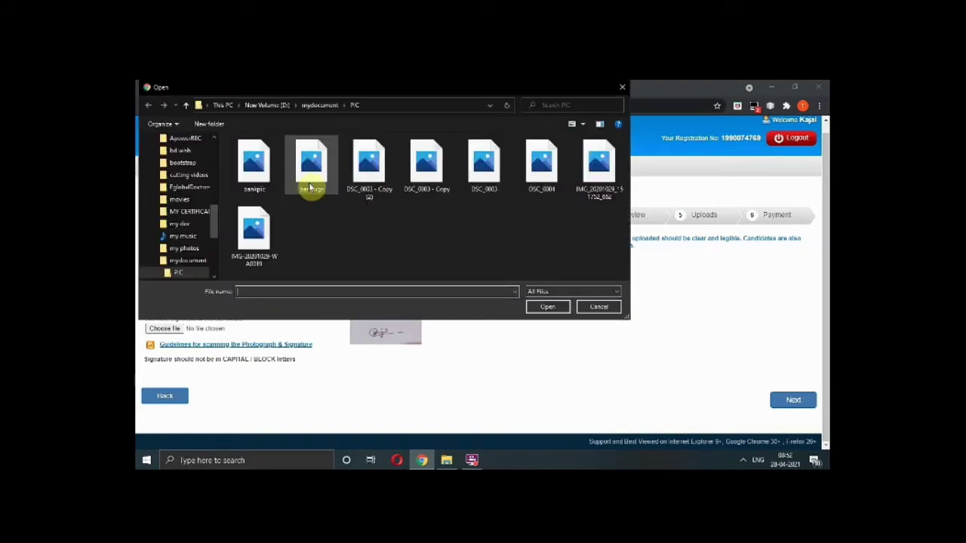
{"action": "left_click", "coordinate": [252, 175]}
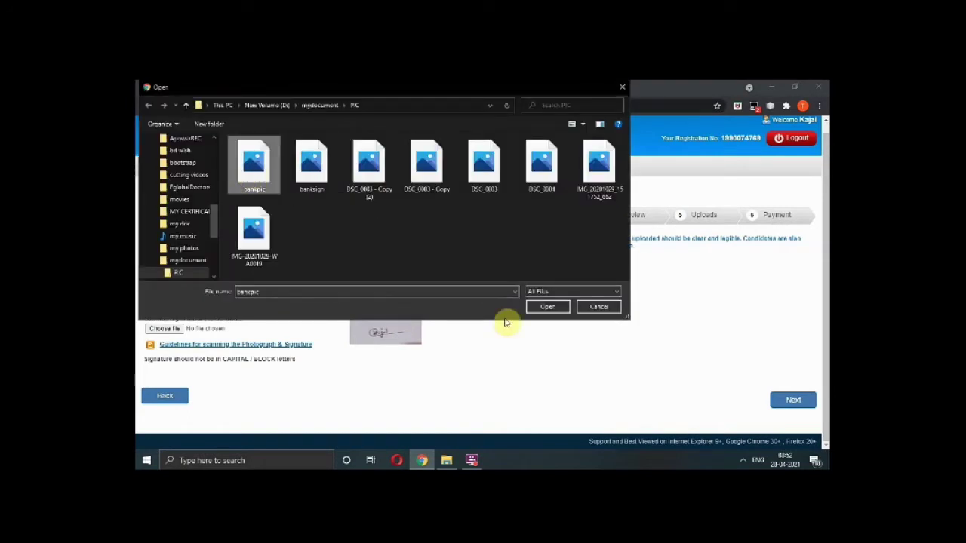
{"action": "left_click", "coordinate": [545, 307]}
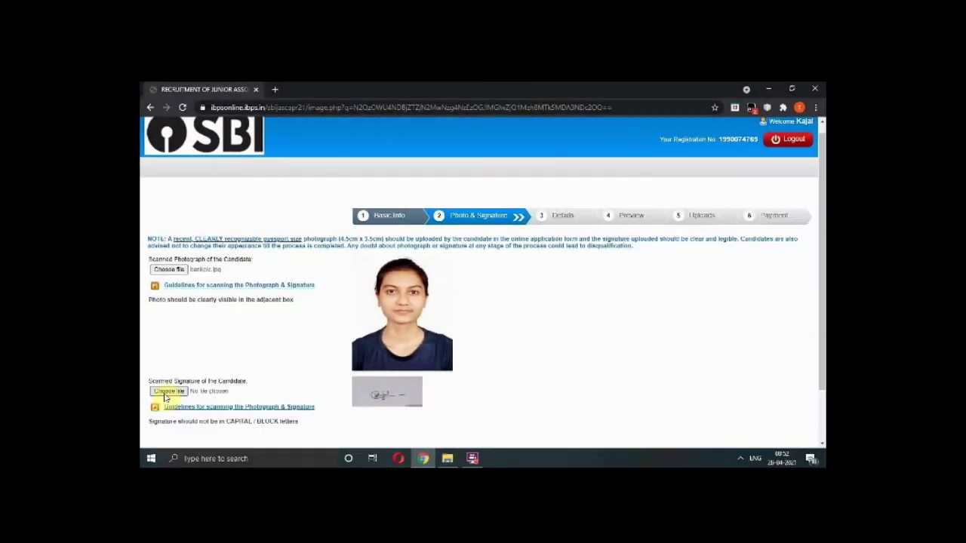
Upload bankisign as the candidate's signature image.
{"action": "left_click", "coordinate": [163, 392]}
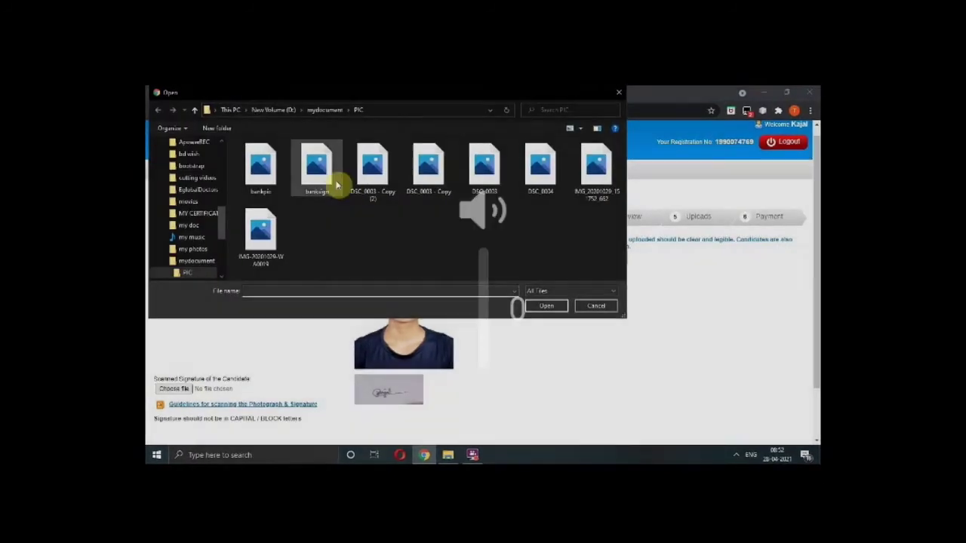
{"action": "left_click", "coordinate": [336, 183]}
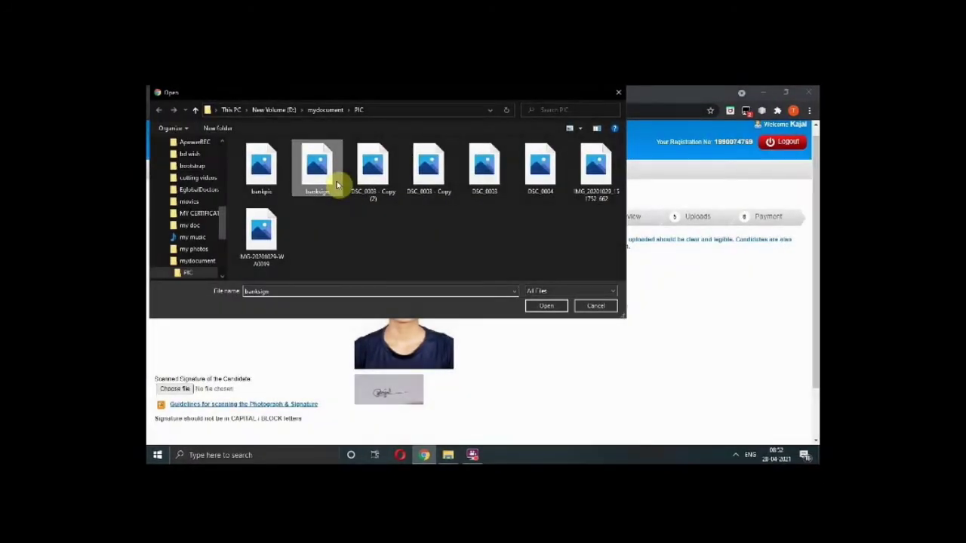
{"action": "left_click", "coordinate": [546, 305]}
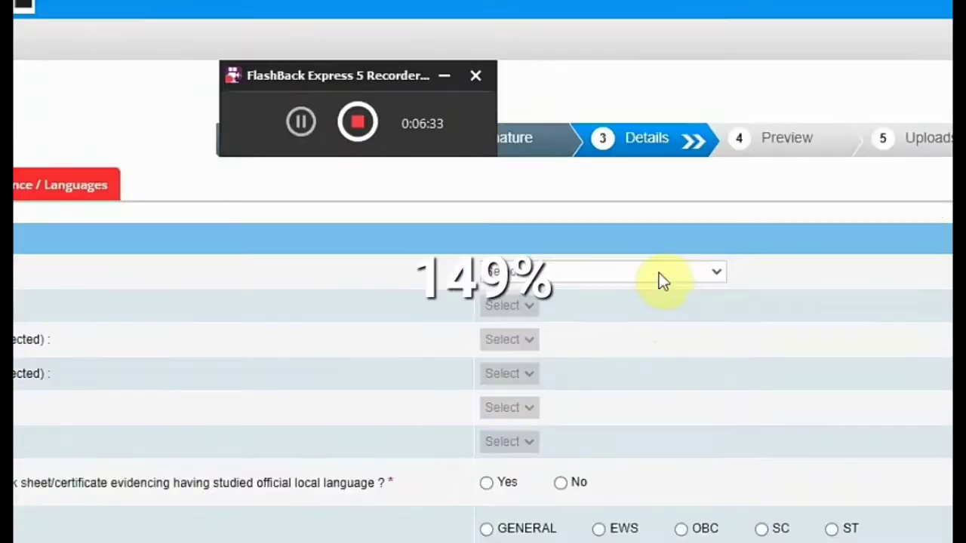
Apply under Regular Vacancies & Backlog Vacancies with circle MAHARASHTRA/ MUMBAI METRO.
{"action": "left_click", "coordinate": [562, 276]}
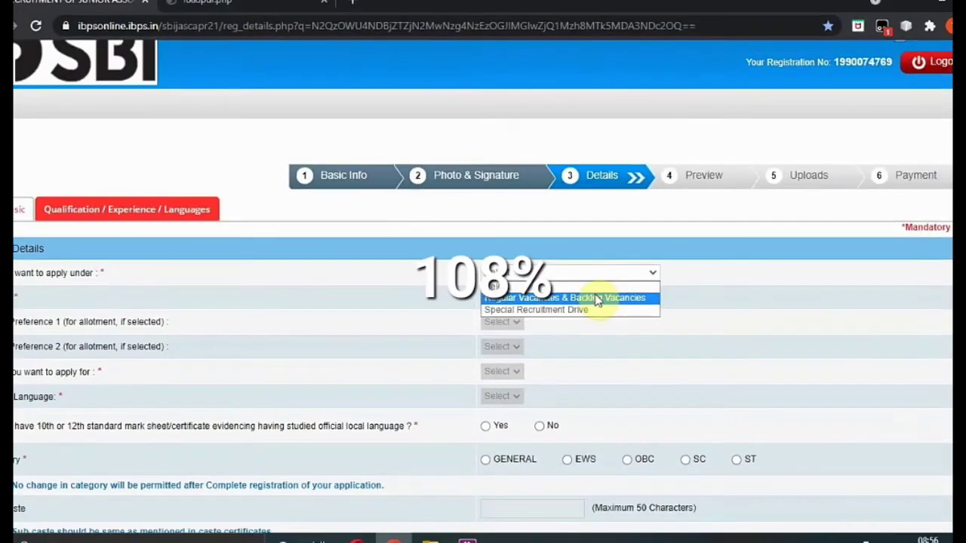
{"action": "left_click", "coordinate": [634, 306]}
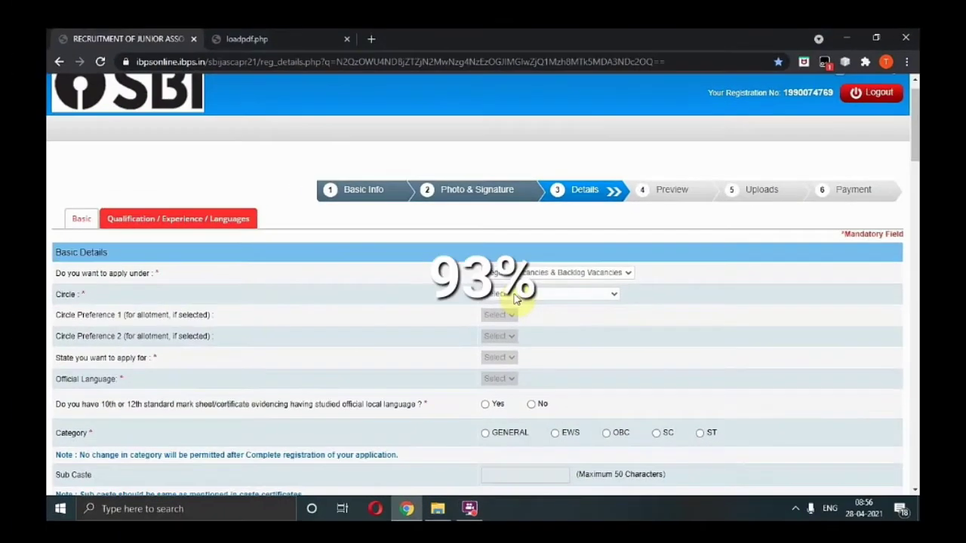
{"action": "left_click", "coordinate": [511, 295]}
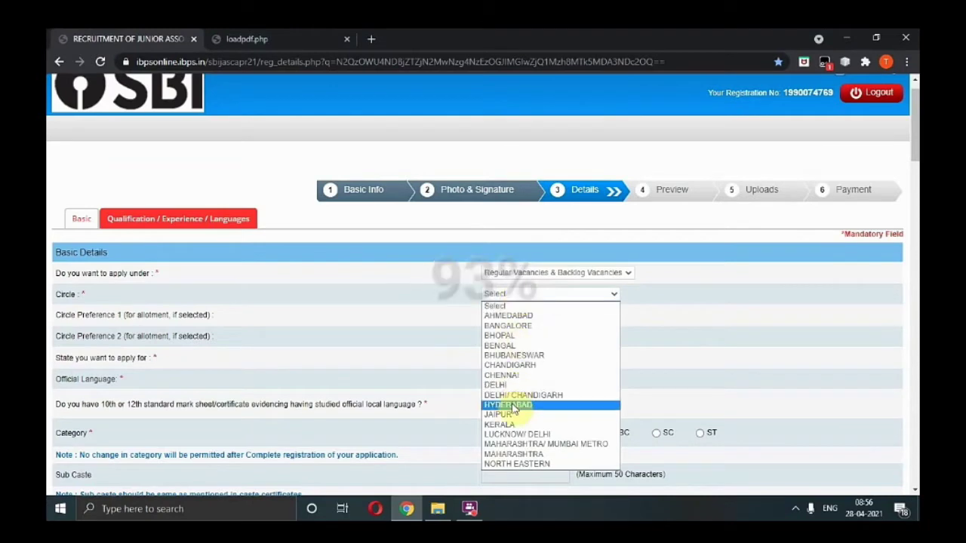
{"action": "key", "text": "m"}
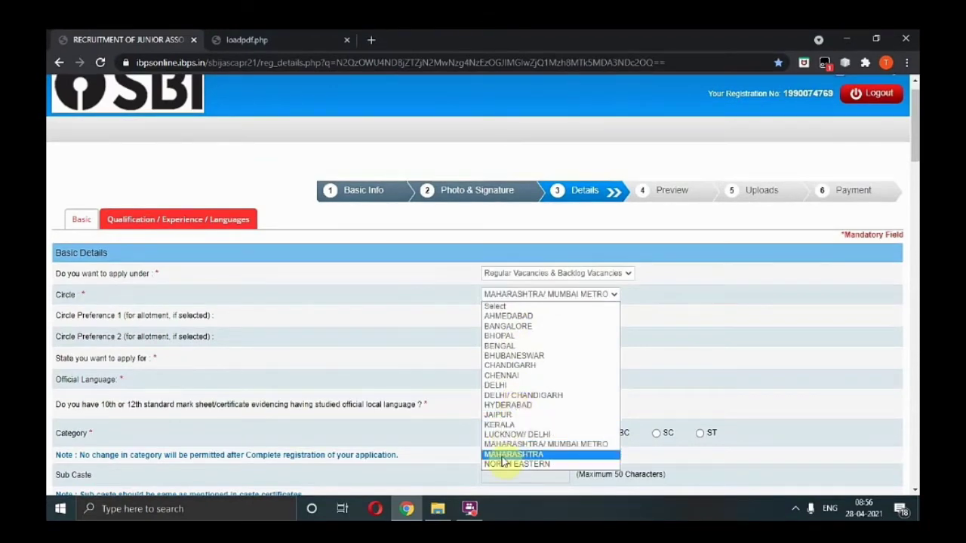
{"action": "left_click", "coordinate": [503, 455]}
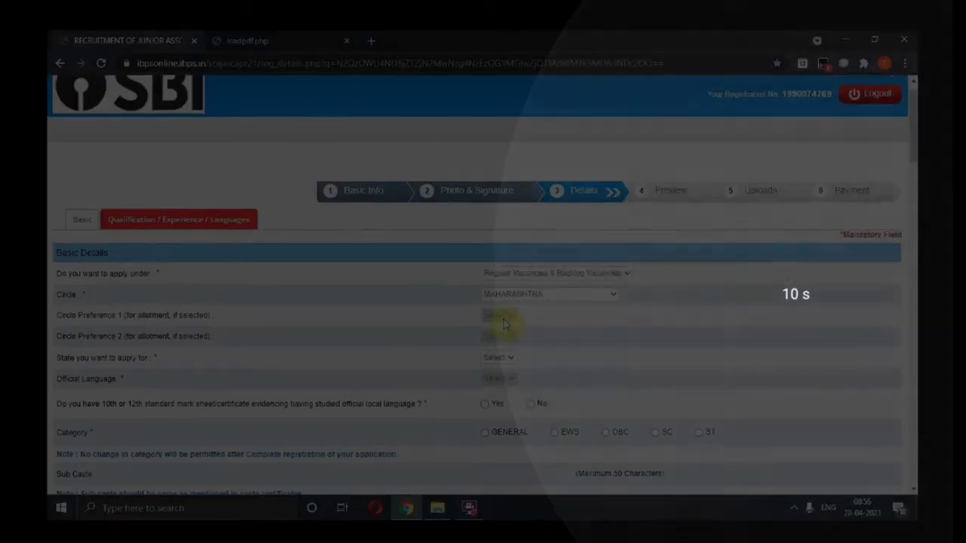
Set Circle Preference 1 and 2 to Maharashtra.
{"action": "left_click", "coordinate": [501, 358]}
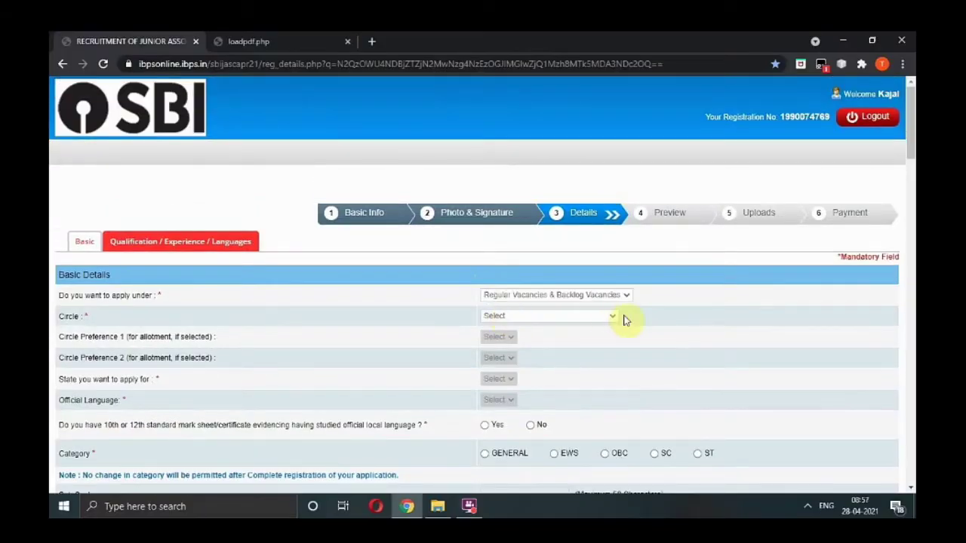
{"action": "left_click", "coordinate": [608, 319]}
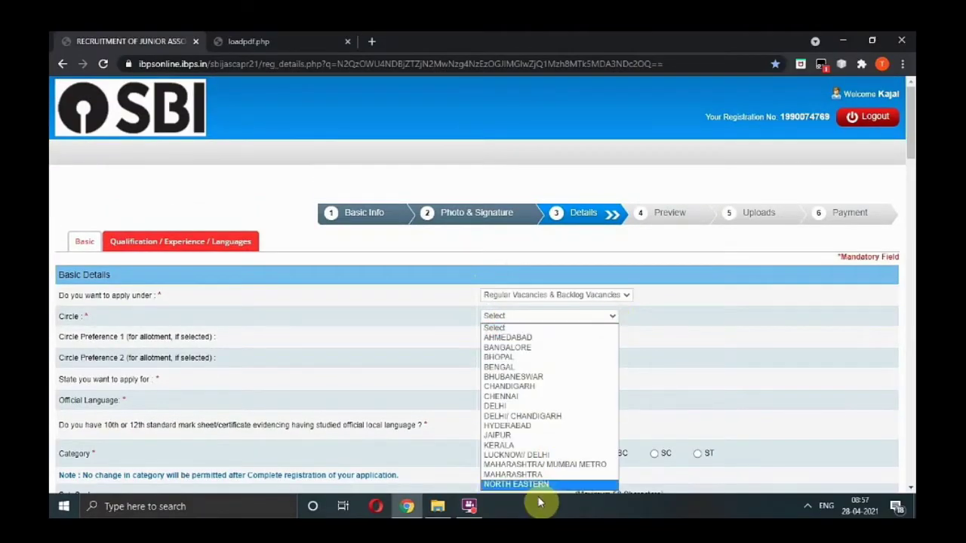
{"action": "left_click", "coordinate": [536, 475]}
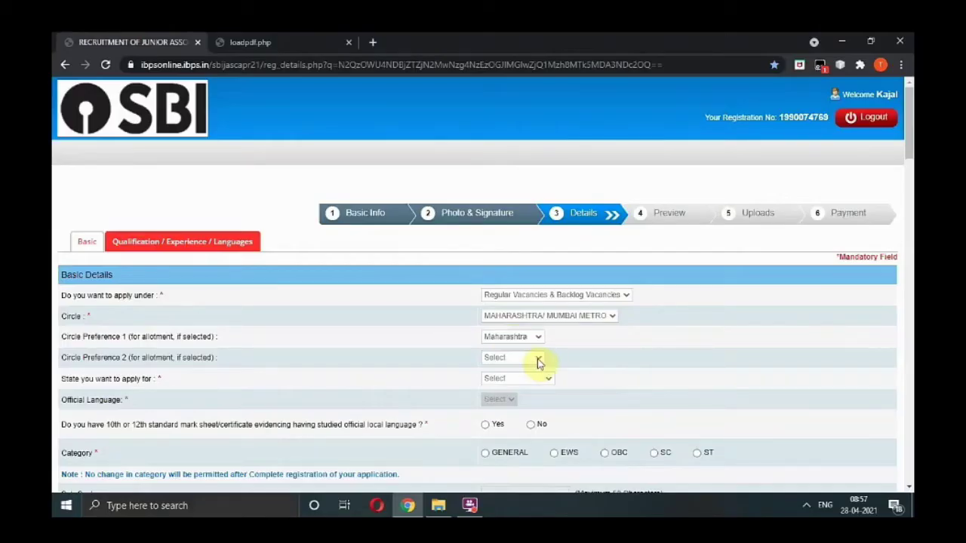
{"action": "left_click", "coordinate": [537, 358]}
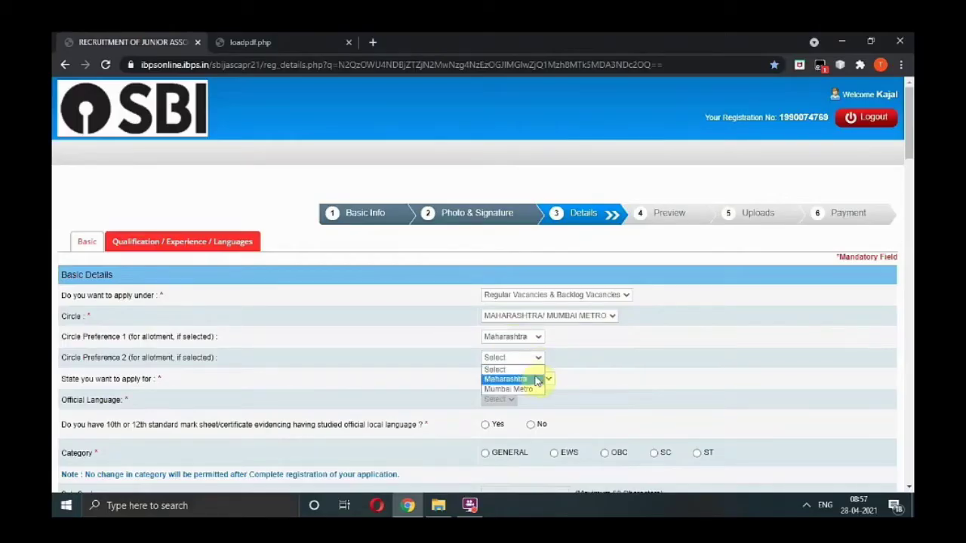
{"action": "left_click", "coordinate": [535, 379]}
{"action": "left_click", "coordinate": [547, 382]}
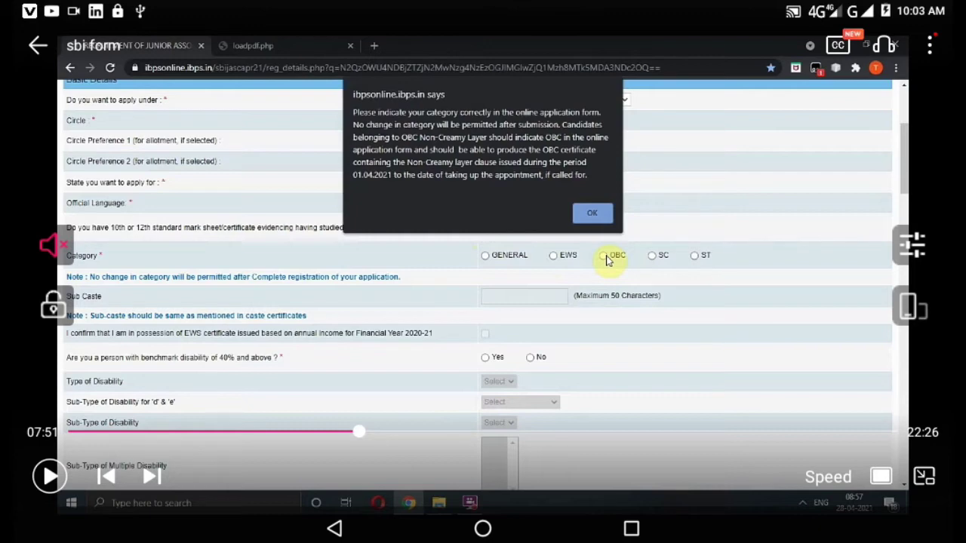
Choose MAHARASHTRA as the state to apply for, closing the category warning.
{"action": "double_click", "coordinate": [170, 279]}
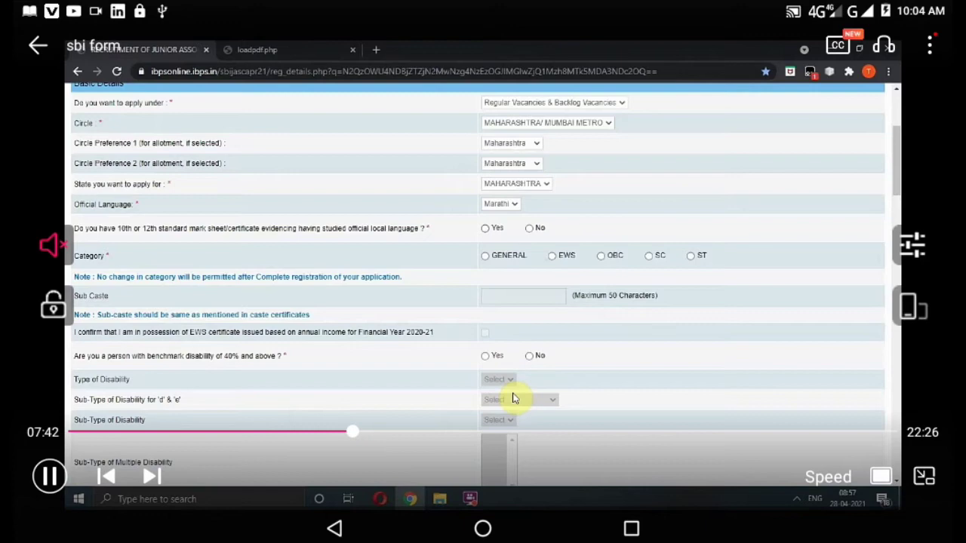
Answer Yes to local-language certificate, choose OBC with sub caste 'sonar', and No to disability.
{"action": "left_click", "coordinate": [485, 228]}
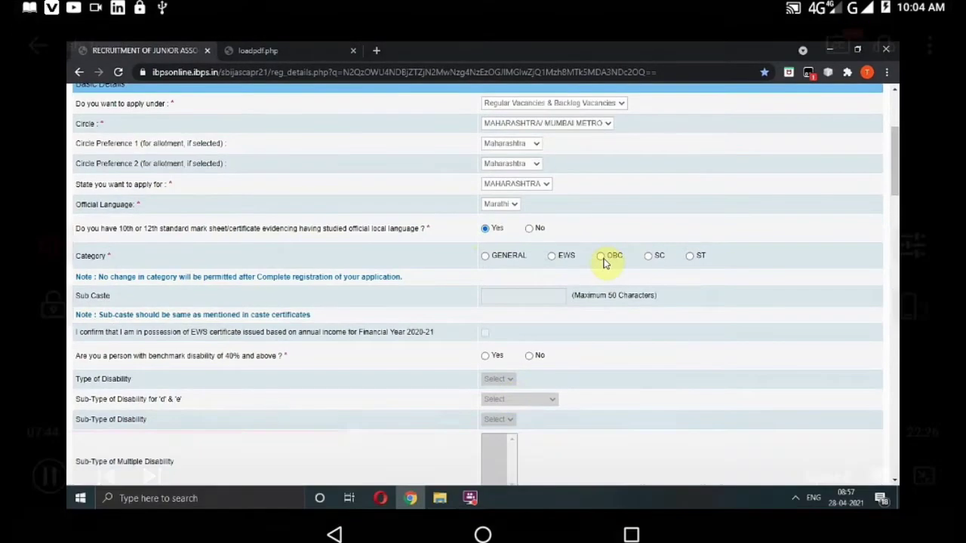
{"action": "left_click", "coordinate": [601, 256]}
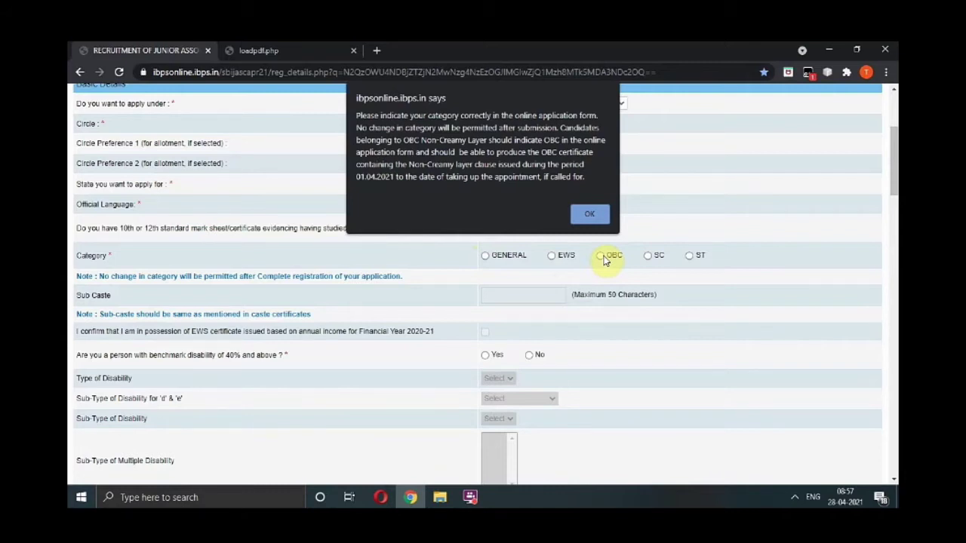
{"action": "left_click", "coordinate": [591, 215]}
{"action": "left_click", "coordinate": [600, 257]}
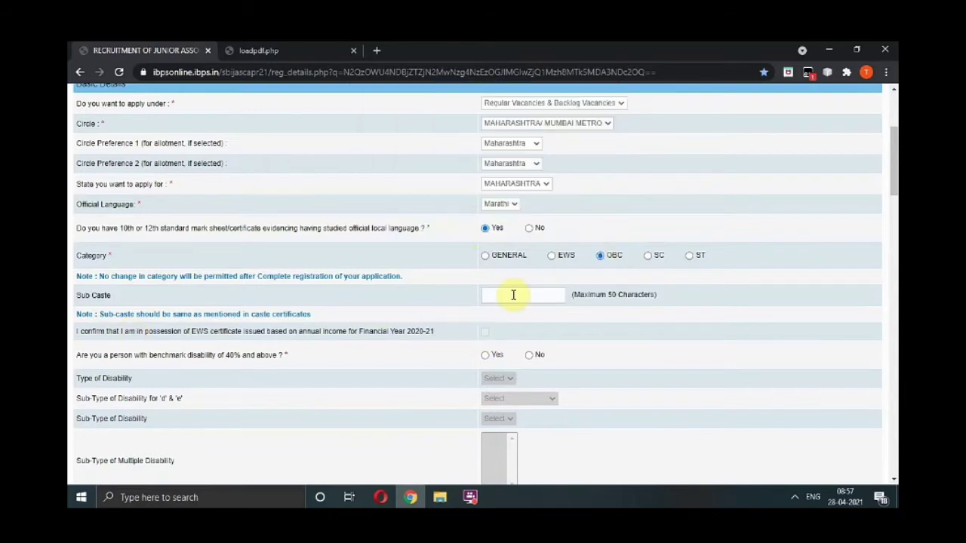
{"action": "left_click", "coordinate": [513, 295]}
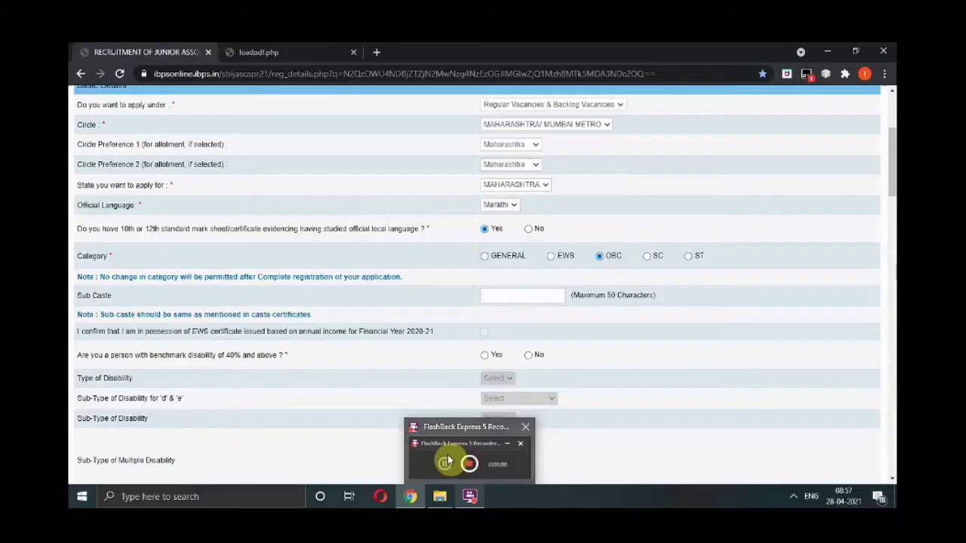
{"action": "type", "text": "sonar"}
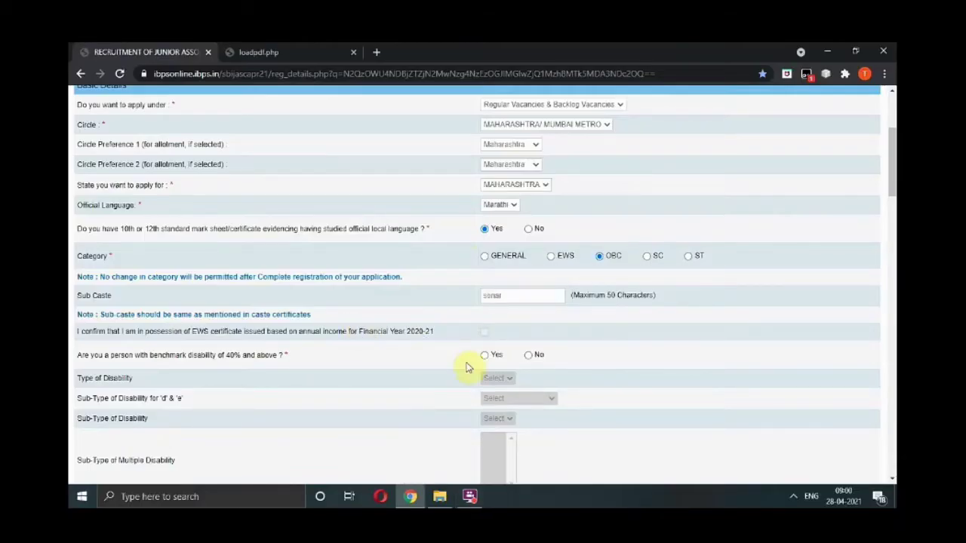
{"action": "left_click_drag", "start_coordinate": [893, 195], "coordinate": [894, 223]}
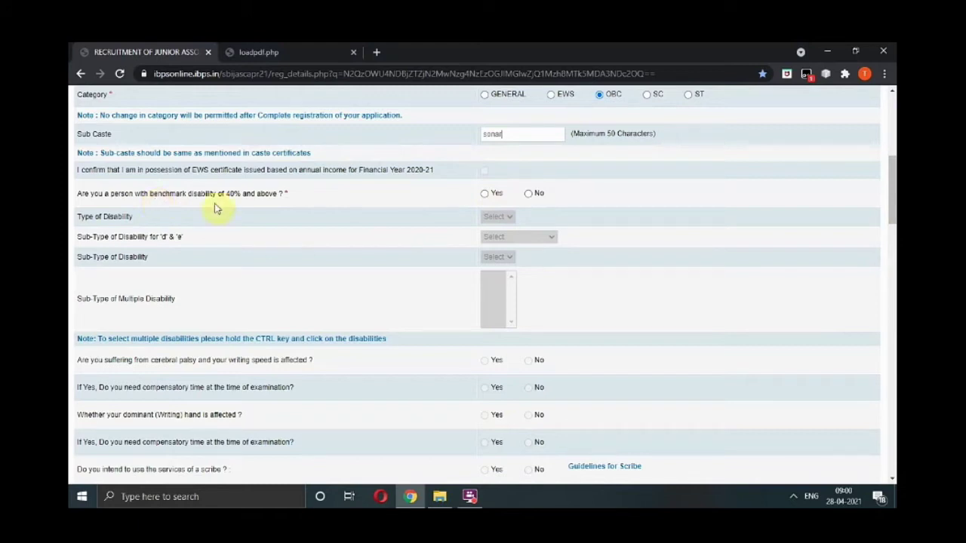
{"action": "left_click", "coordinate": [529, 193]}
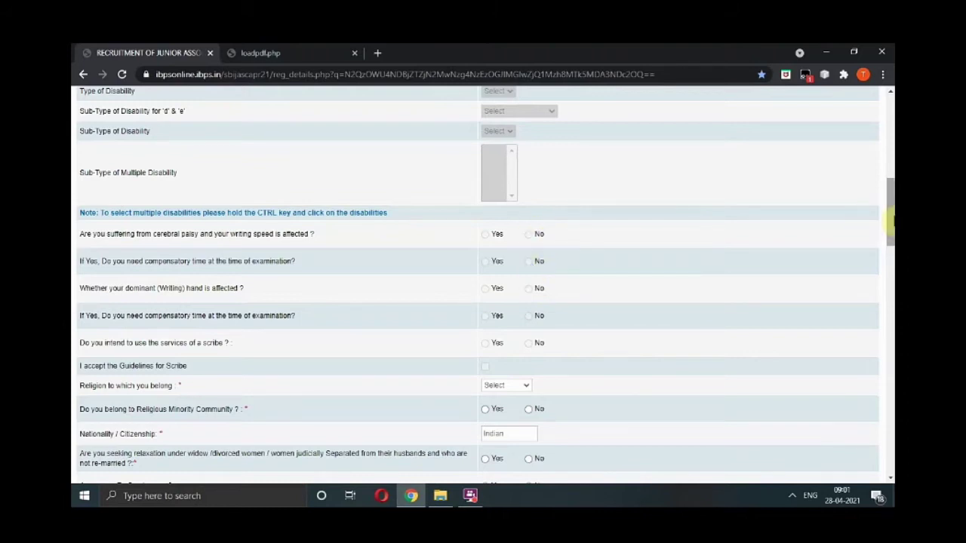
Choose religion Hindu and answer No to religious minority and widow/divorcee relaxation.
{"action": "scroll", "coordinate": [514, 237], "scroll_direction": "down", "scroll_amount": 2}
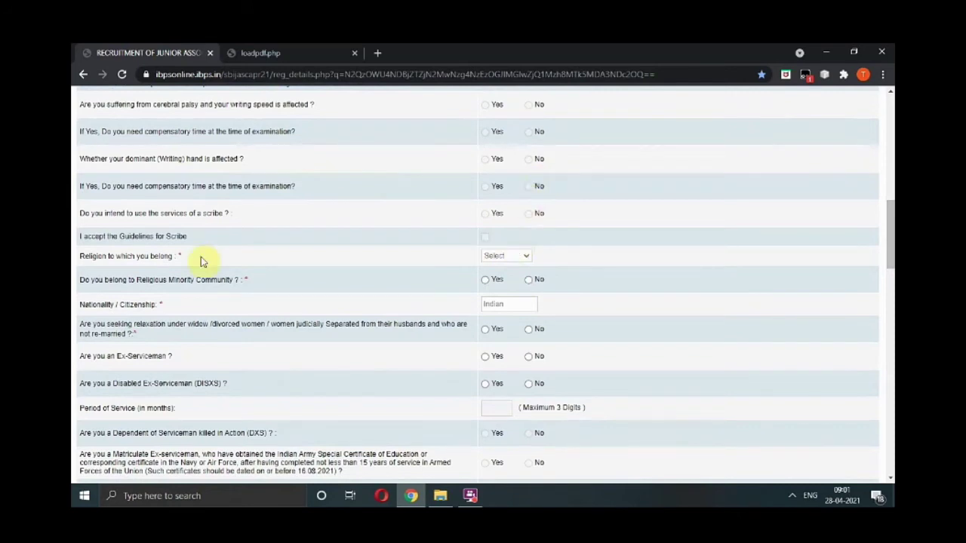
{"action": "left_click", "coordinate": [526, 258]}
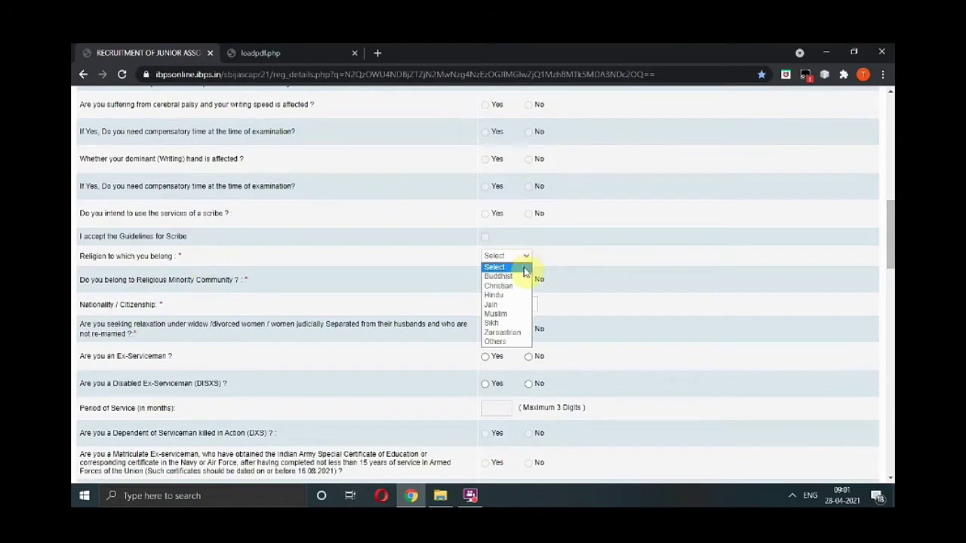
{"action": "left_click", "coordinate": [516, 295]}
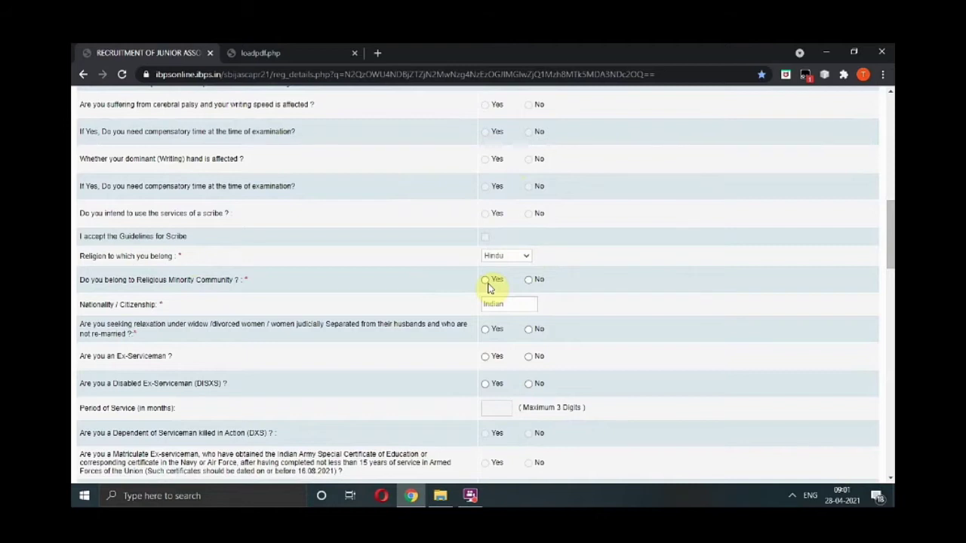
{"action": "left_click", "coordinate": [530, 280]}
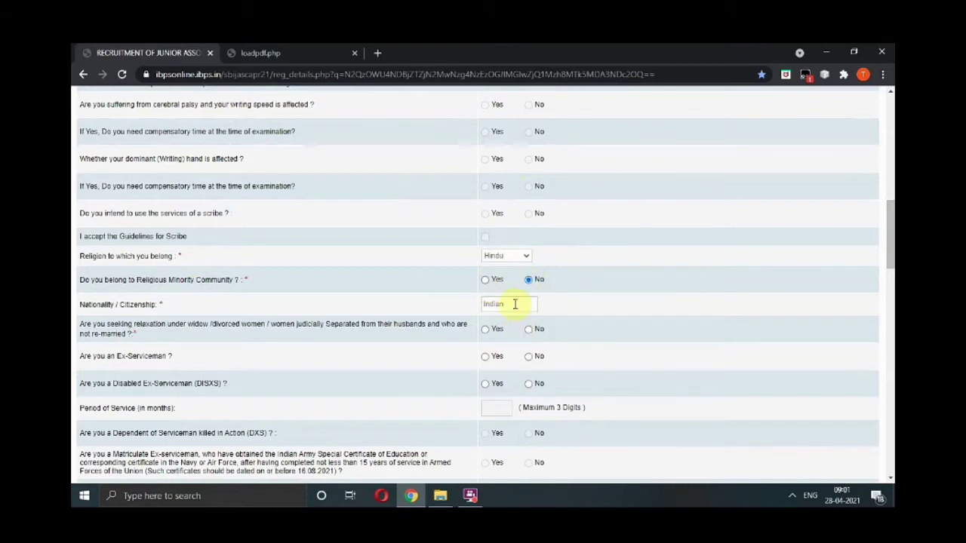
{"action": "left_click_drag", "start_coordinate": [891, 256], "coordinate": [890, 272]}
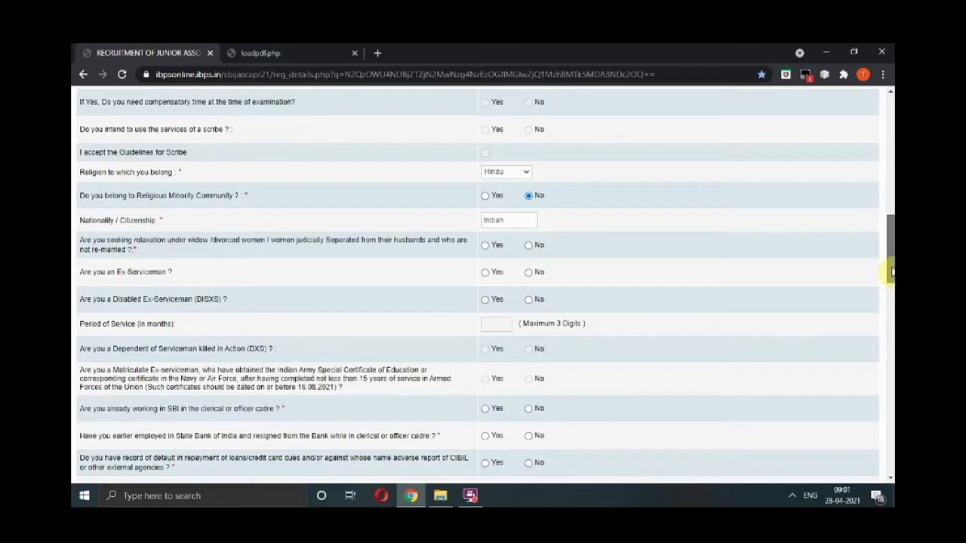
{"action": "left_click", "coordinate": [530, 249]}
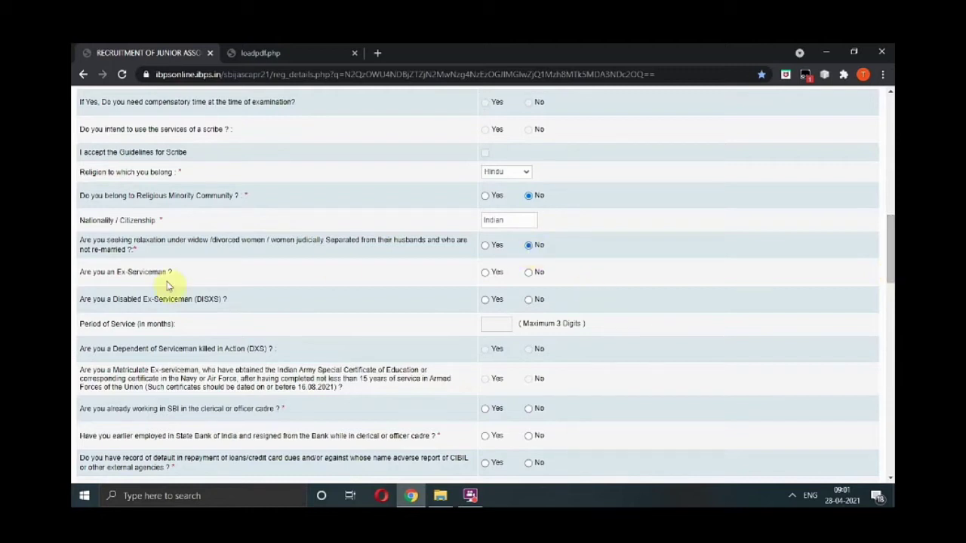
Answer No to the ex-serviceman and disabled ex-serviceman questions.
{"action": "left_click", "coordinate": [529, 273]}
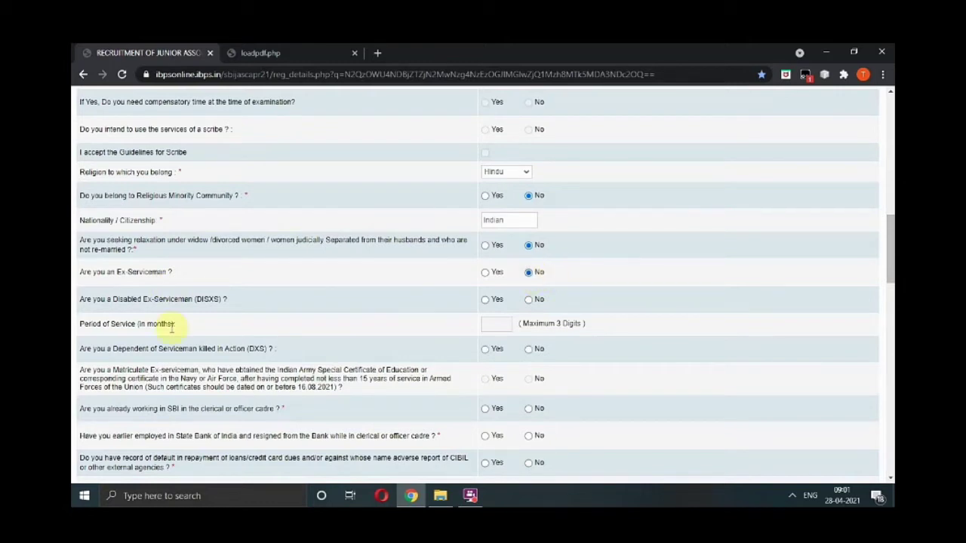
{"action": "left_click", "coordinate": [528, 304]}
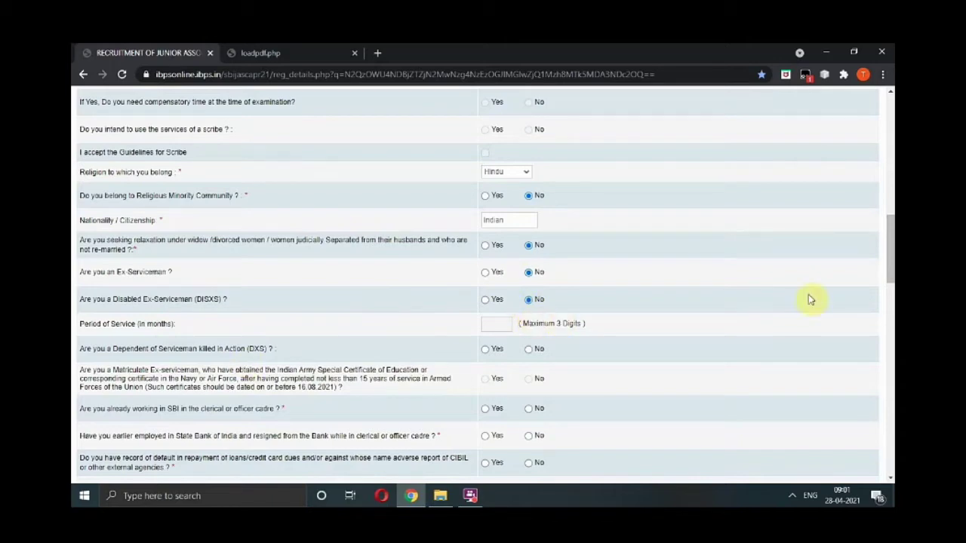
{"action": "left_click_drag", "start_coordinate": [891, 234], "coordinate": [891, 261]}
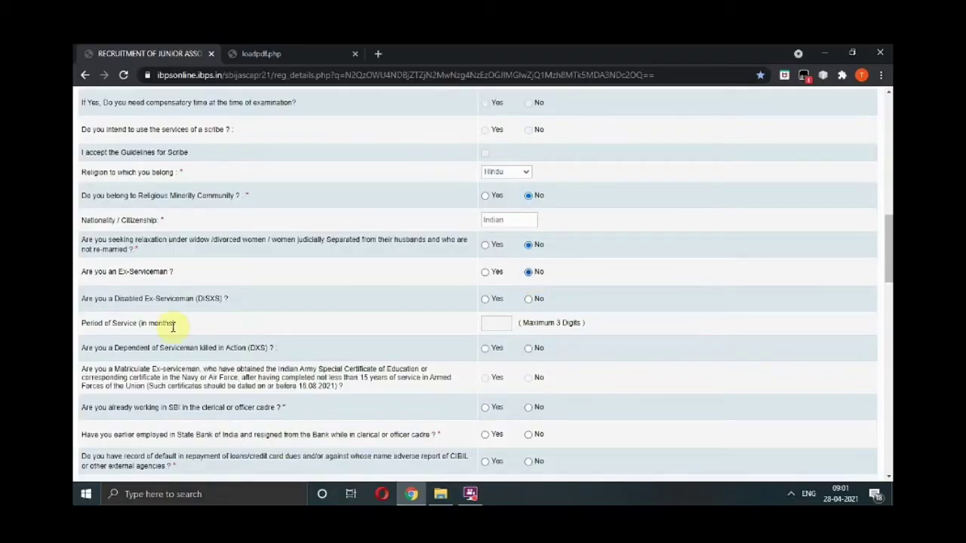
{"action": "left_click", "coordinate": [528, 305]}
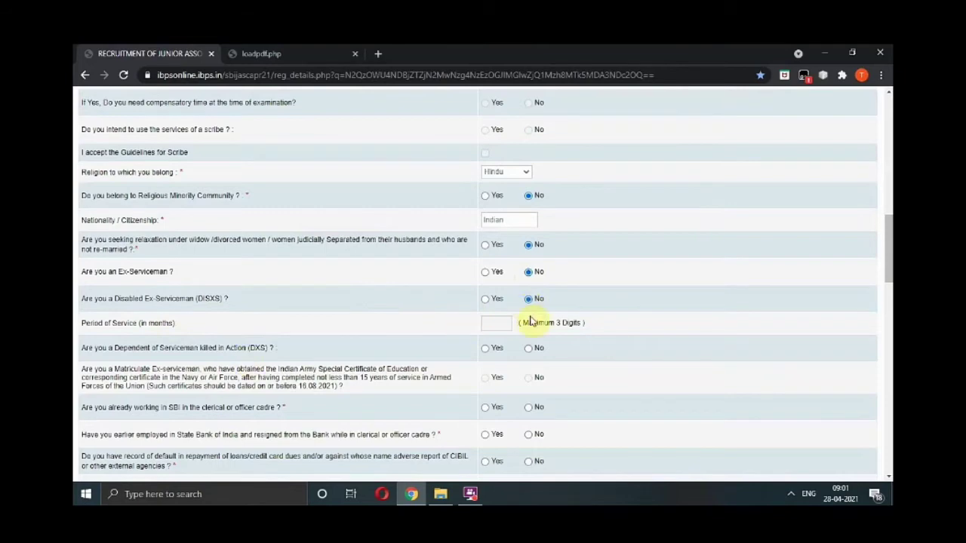
{"action": "left_click_drag", "start_coordinate": [890, 234], "coordinate": [885, 257]}
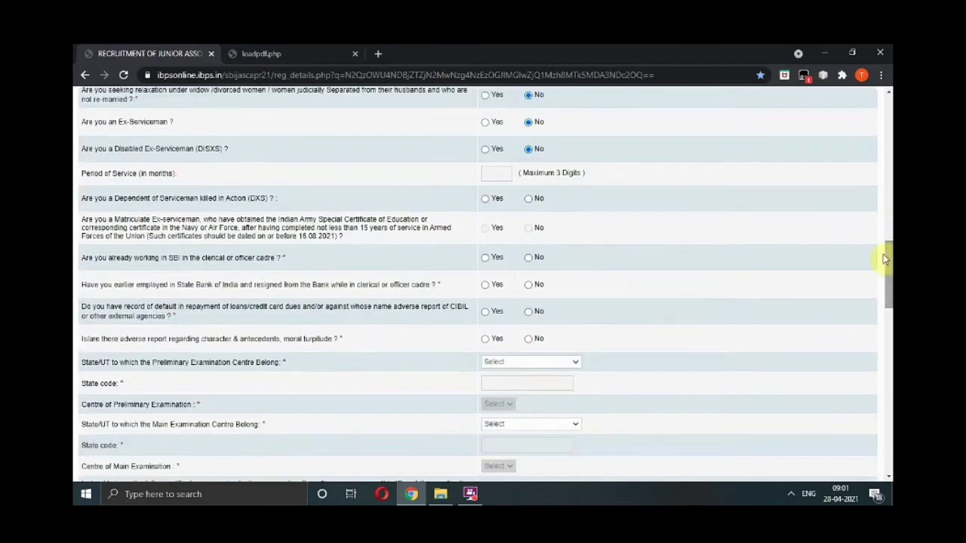
Answer No to DXS dependent, SBI employment, loan default and adverse report questions.
{"action": "left_click", "coordinate": [529, 199]}
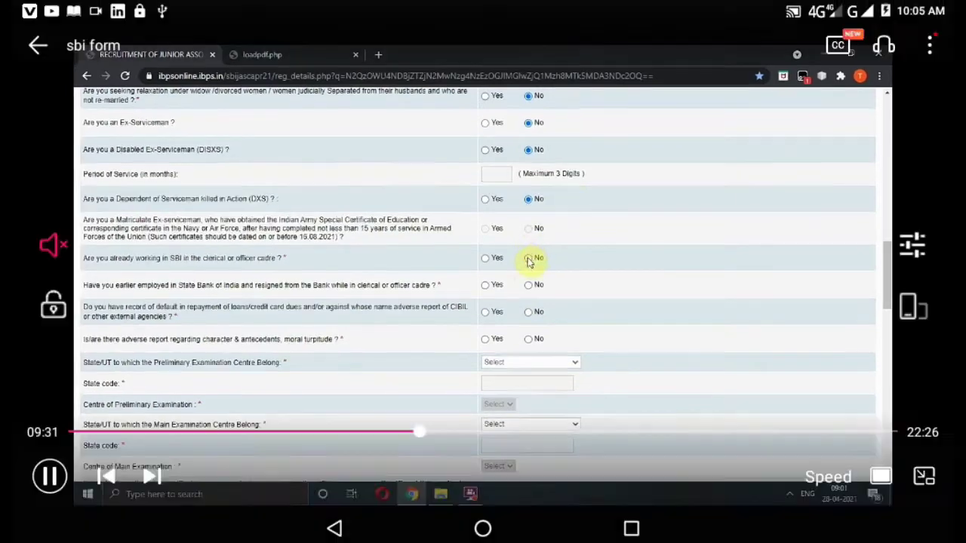
{"action": "left_click", "coordinate": [528, 258]}
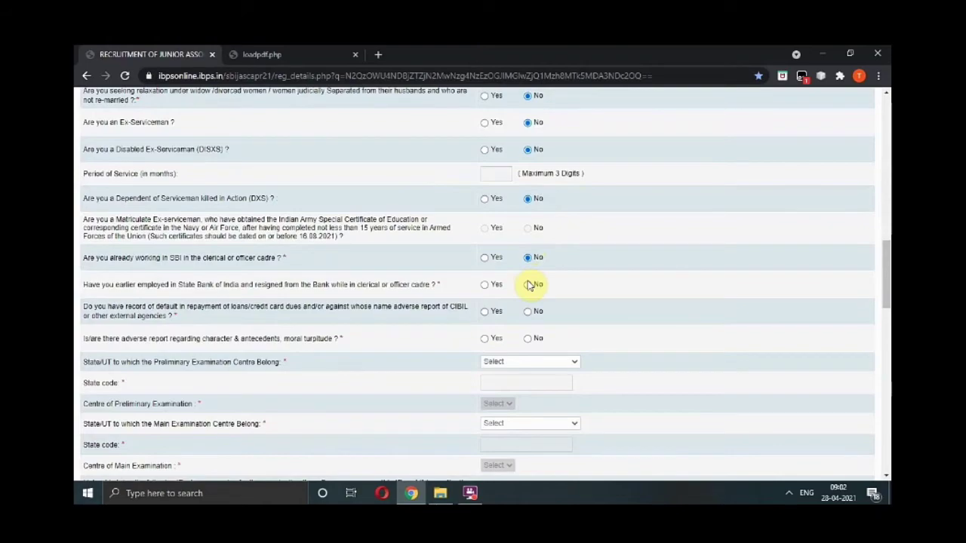
{"action": "left_click", "coordinate": [527, 285]}
{"action": "left_click", "coordinate": [528, 311]}
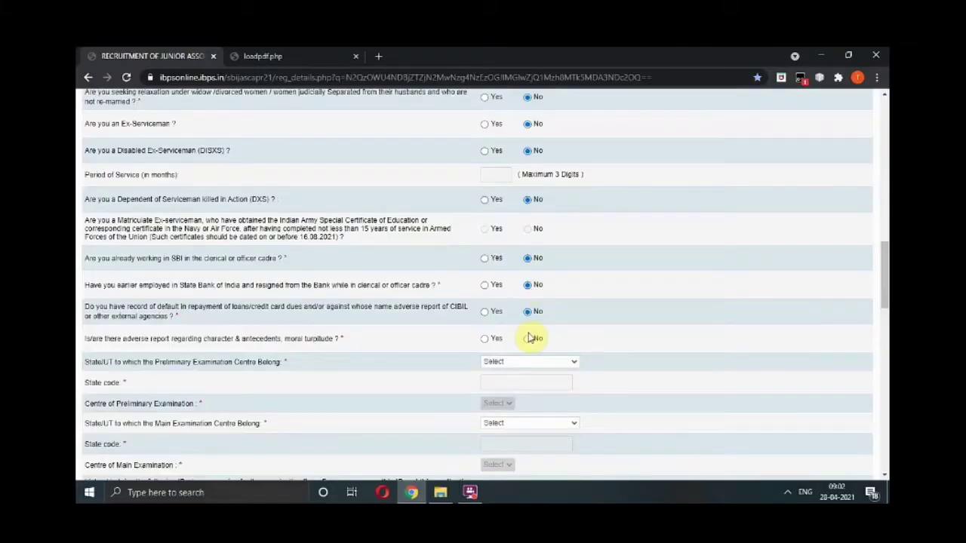
{"action": "left_click", "coordinate": [528, 340]}
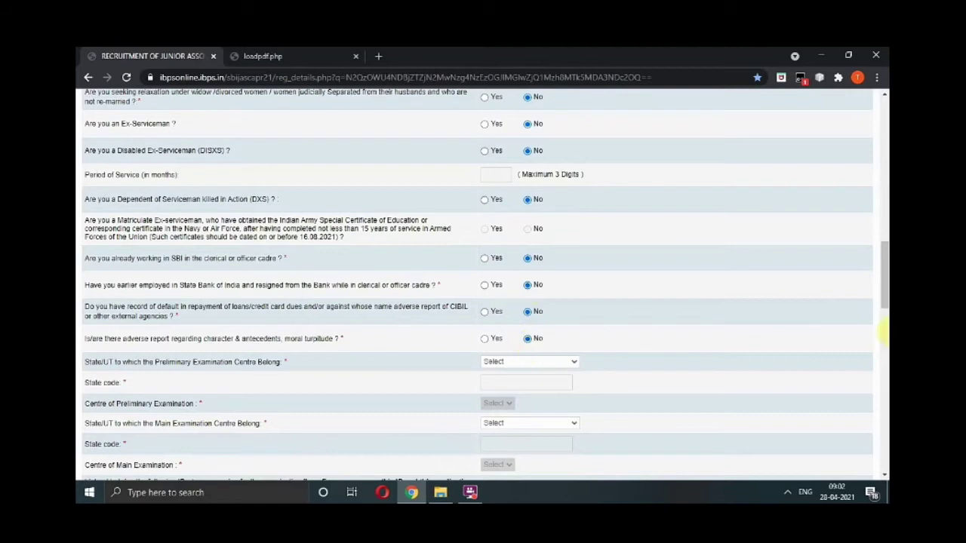
{"action": "left_click_drag", "start_coordinate": [884, 309], "coordinate": [883, 333]}
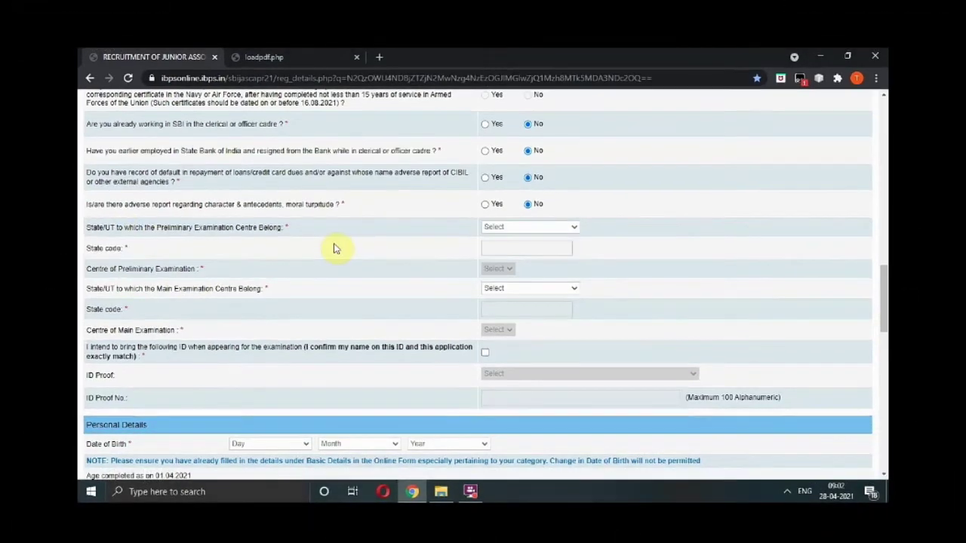
Choose Maharashtra for both exam states and Aurangabad(Maharashtra) as prelim centre, then enter the Aadhar number.
{"action": "left_click", "coordinate": [546, 228]}
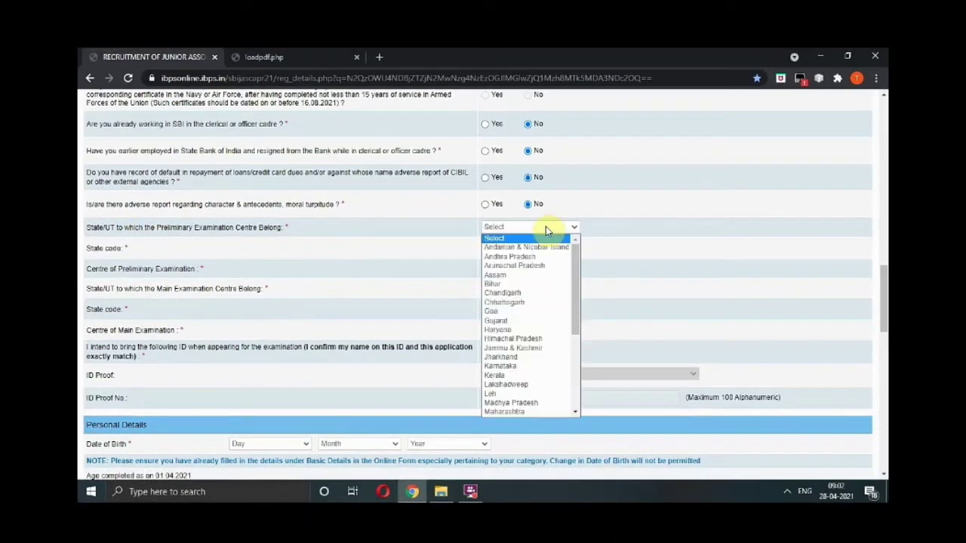
{"action": "left_click", "coordinate": [529, 410]}
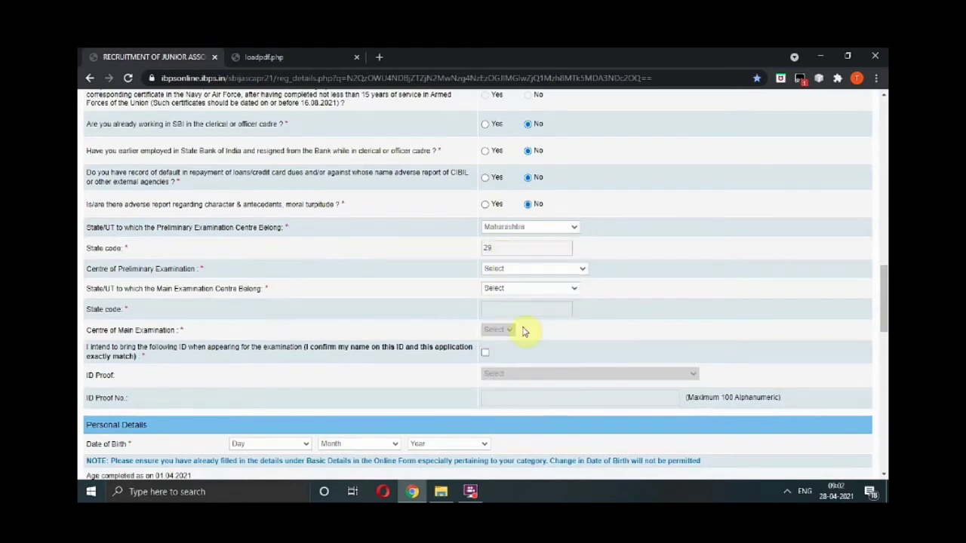
{"action": "left_click", "coordinate": [541, 270]}
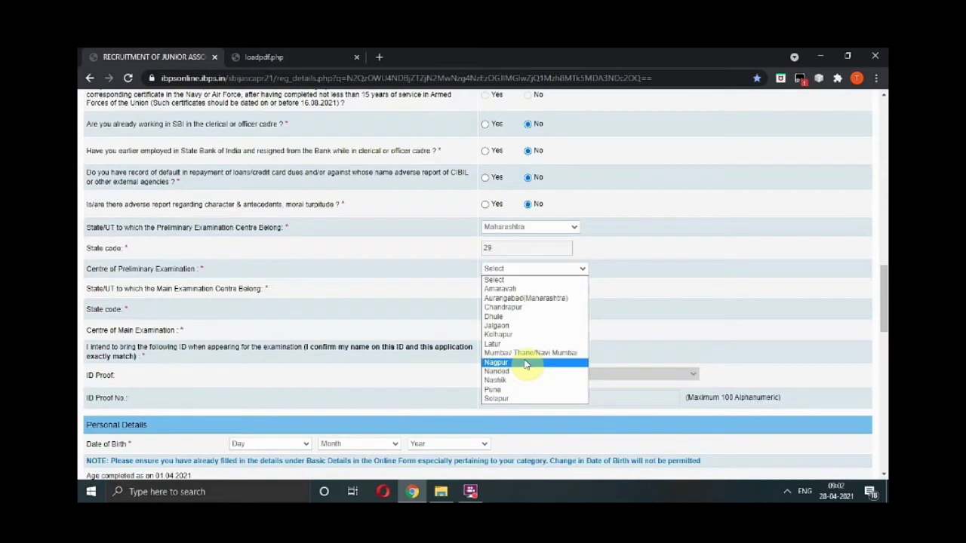
{"action": "left_click", "coordinate": [529, 300]}
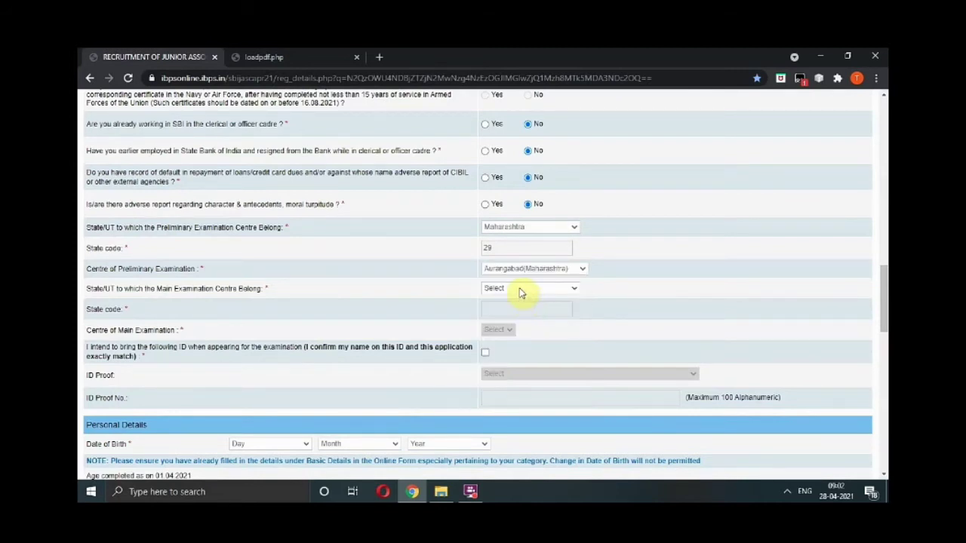
{"action": "left_click", "coordinate": [520, 289]}
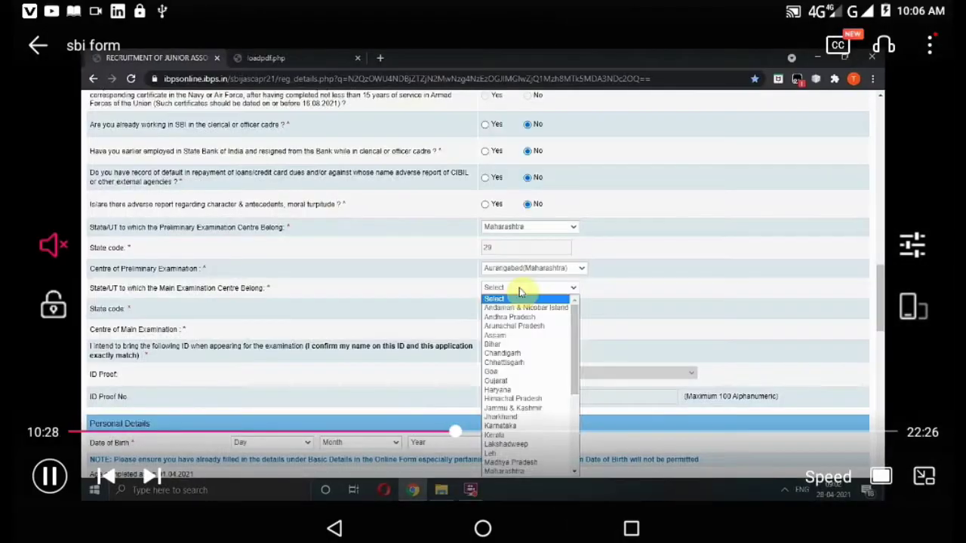
{"action": "left_click", "coordinate": [510, 472]}
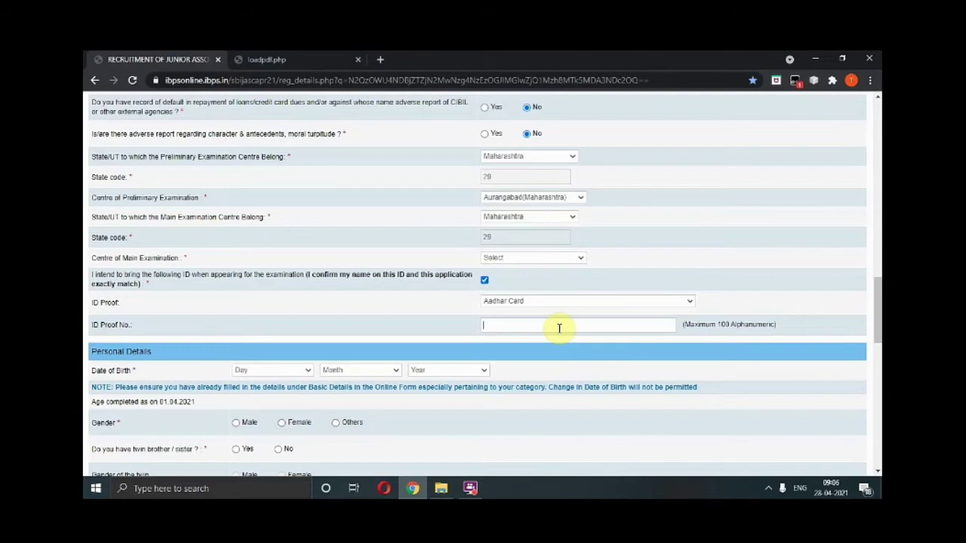
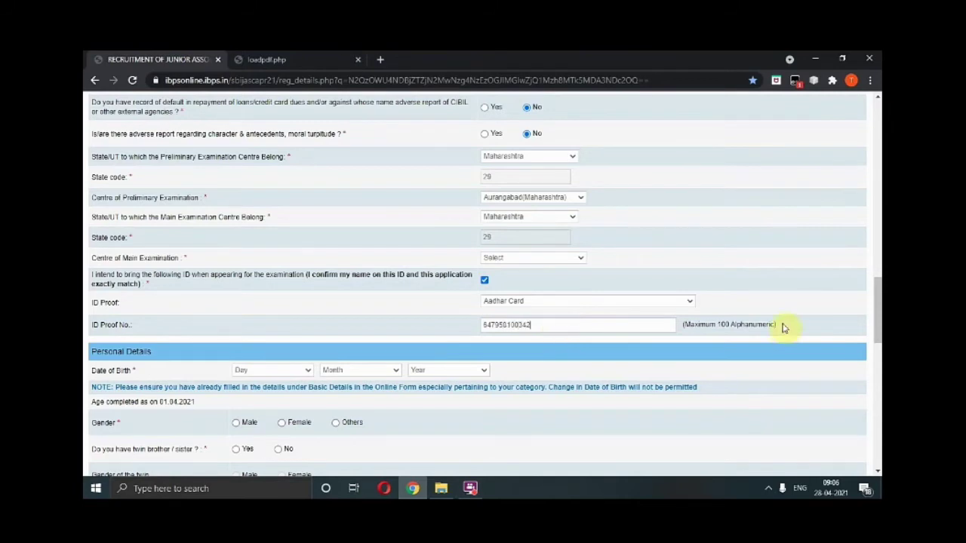
{"action": "left_click_drag", "start_coordinate": [878, 305], "coordinate": [879, 332]}
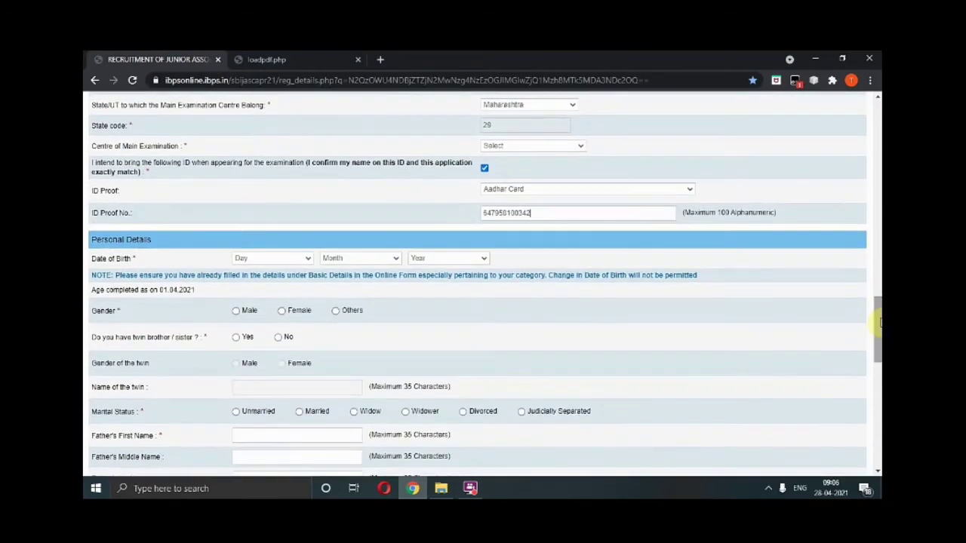
Set the date of birth and mark gender Female, twin No and marital status Unmarried.
{"action": "left_click", "coordinate": [307, 260]}
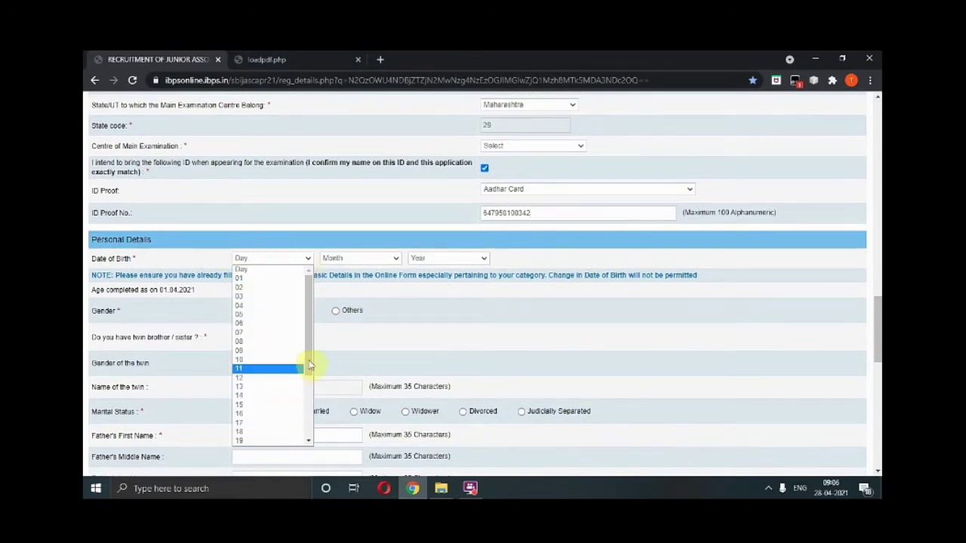
{"action": "left_click_drag", "start_coordinate": [308, 367], "coordinate": [307, 394]}
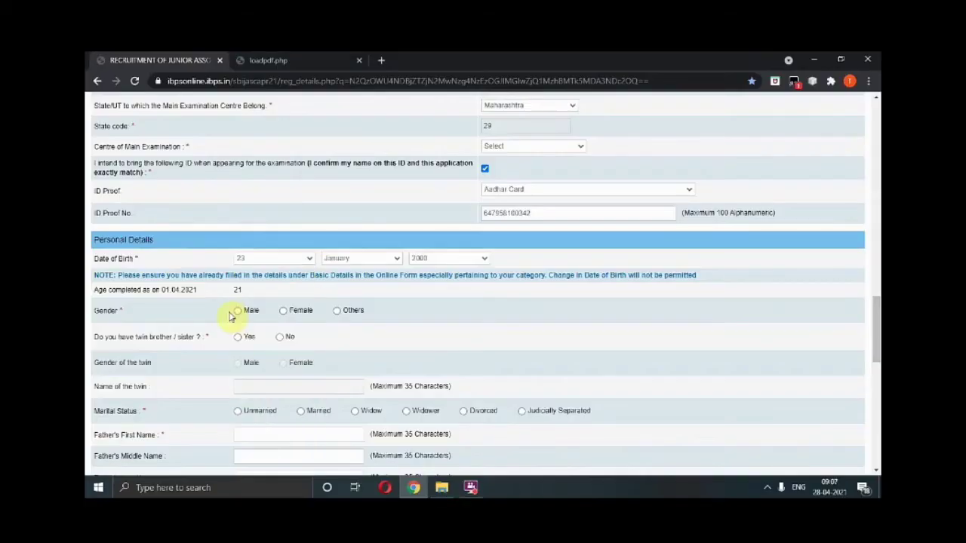
{"action": "left_click", "coordinate": [284, 311]}
{"action": "left_click", "coordinate": [279, 339]}
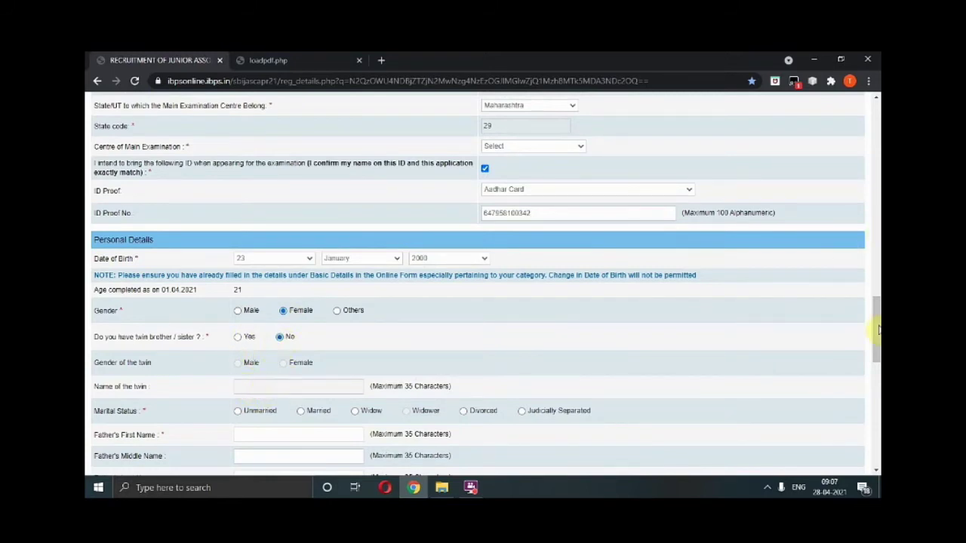
{"action": "left_click_drag", "start_coordinate": [877, 333], "coordinate": [878, 358]}
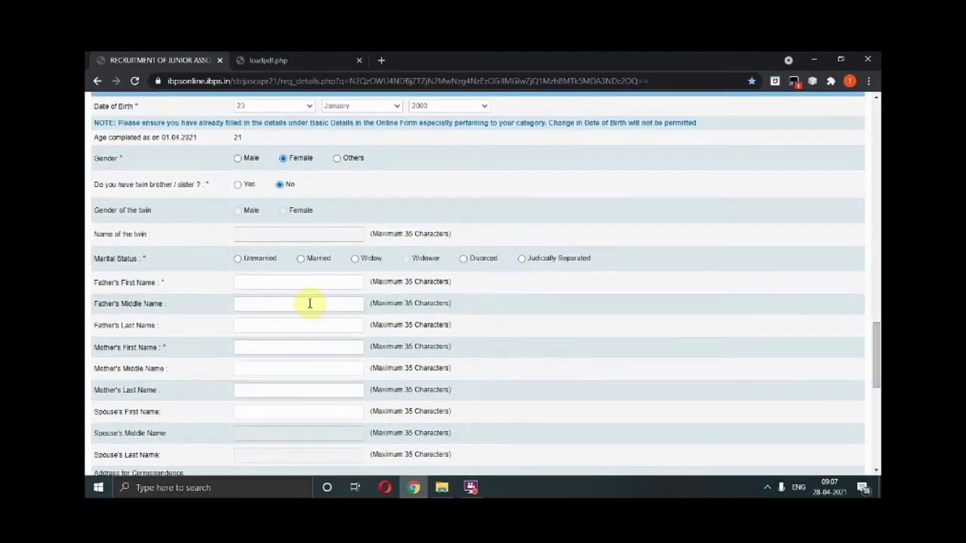
{"action": "left_click", "coordinate": [238, 259]}
Enter the father's first name and the mother's first and last names.
{"action": "left_click", "coordinate": [257, 283]}
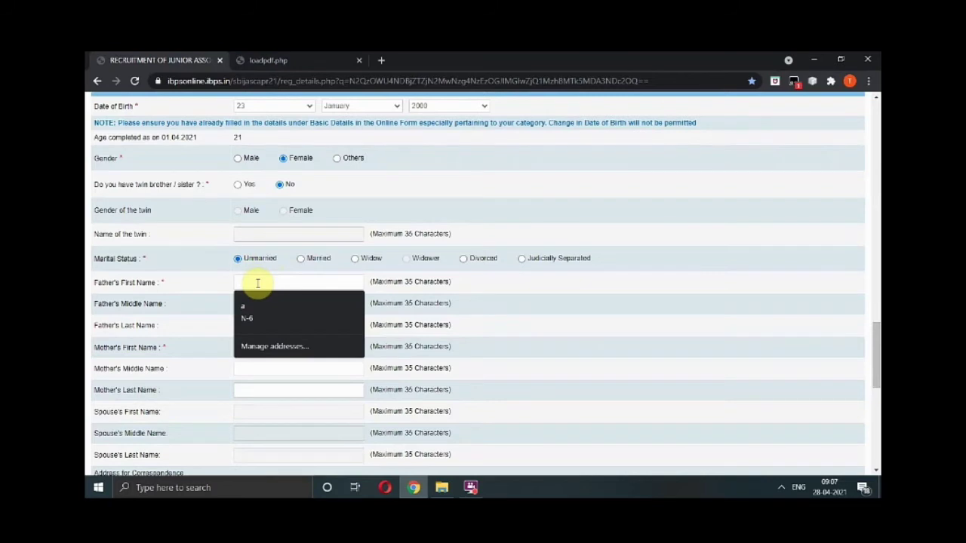
{"action": "key", "text": "Caps_Lock"}
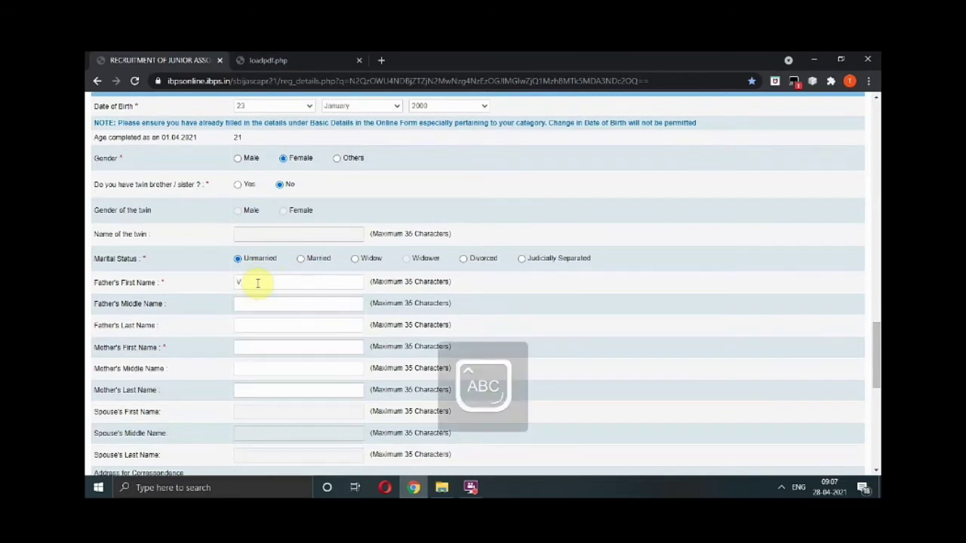
{"action": "key", "text": "Caps_Lock"}
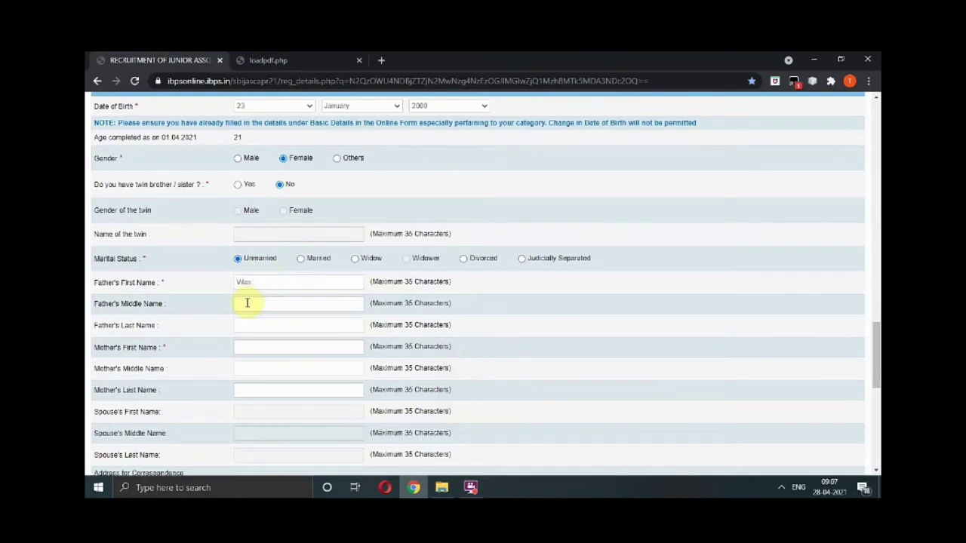
{"action": "left_click", "coordinate": [247, 303]}
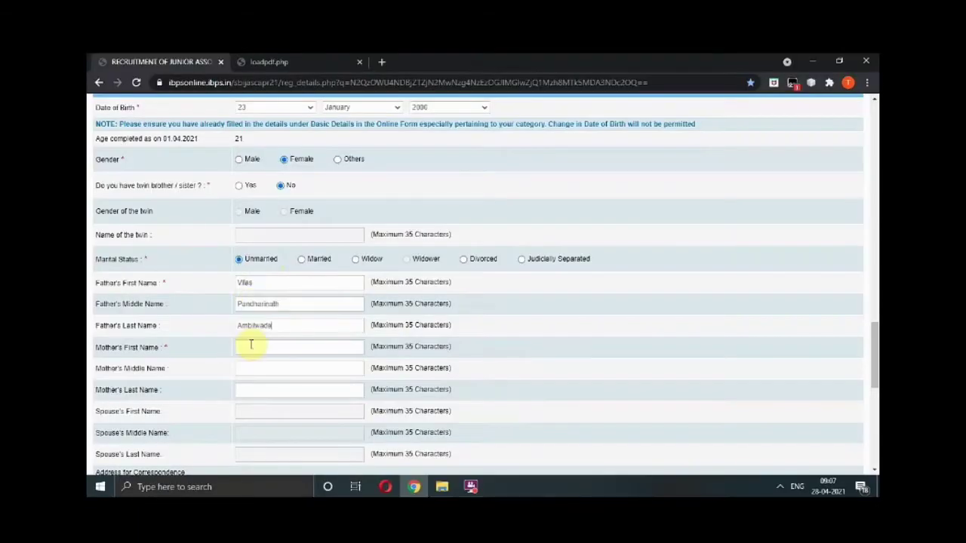
{"action": "left_click", "coordinate": [250, 344]}
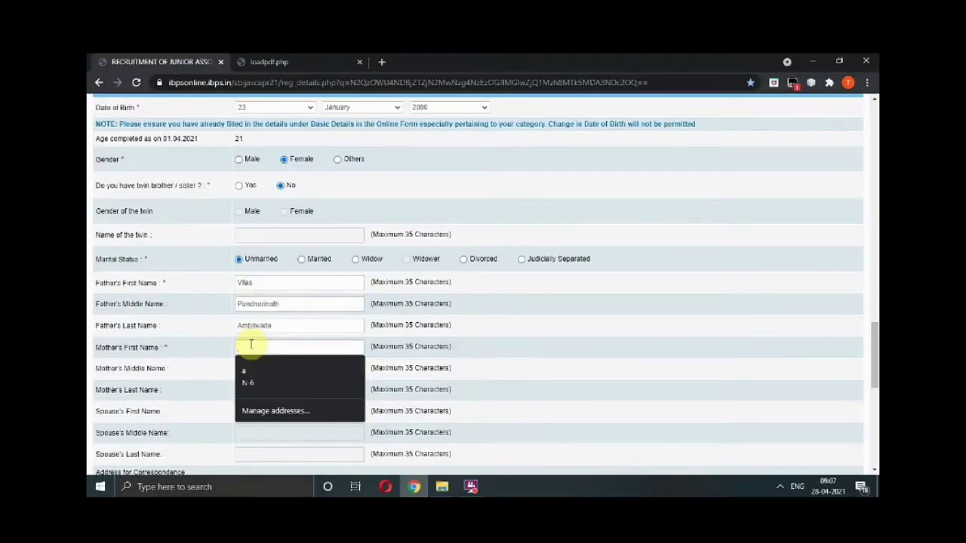
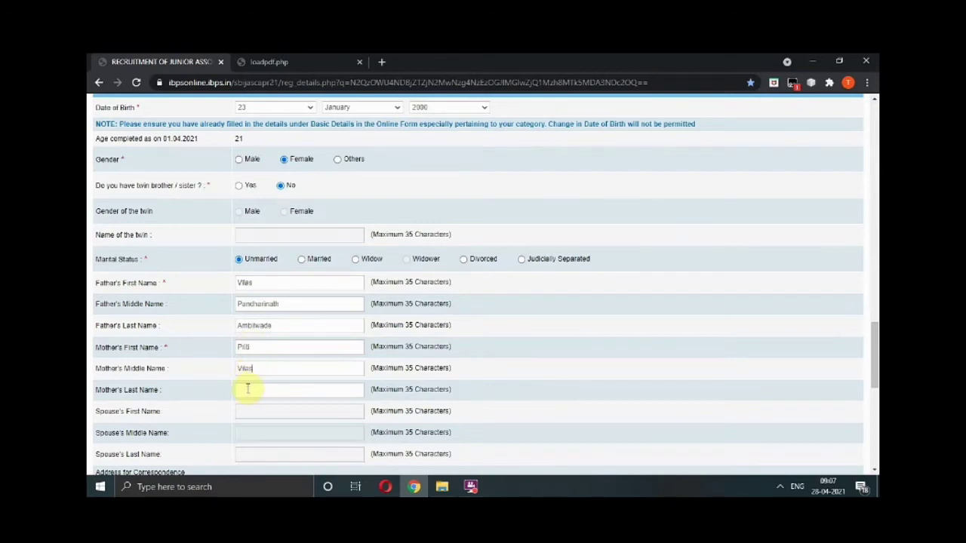
{"action": "left_click", "coordinate": [247, 390]}
{"action": "left_click_drag", "start_coordinate": [875, 381], "coordinate": [873, 403]}
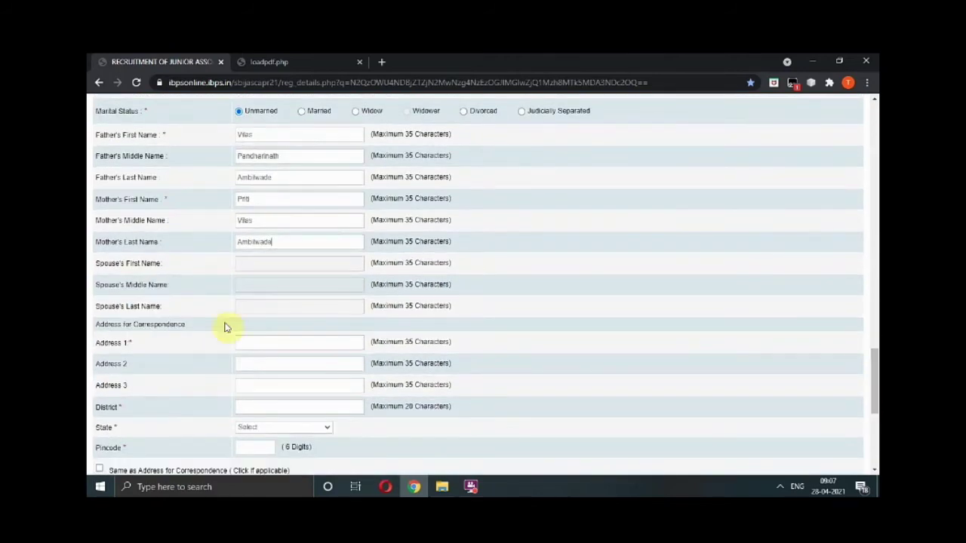
Fill the address lines and district with the city, and choose Permanent Address for GST invoicing.
{"action": "left_click", "coordinate": [251, 344]}
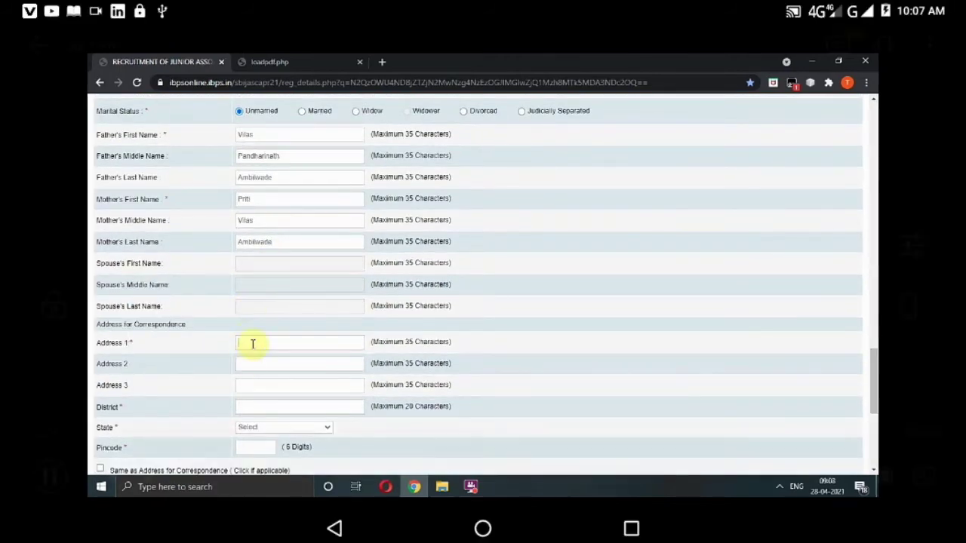
{"action": "left_click_drag", "start_coordinate": [483, 4], "coordinate": [483, 377]}
{"action": "scroll", "coordinate": [483, 317], "scroll_direction": "down", "scroll_amount": 3}
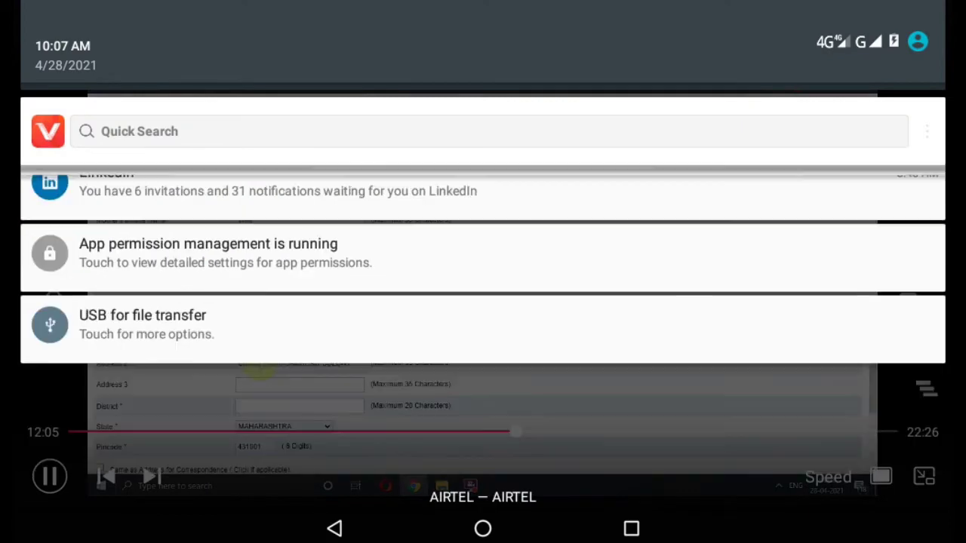
{"action": "key", "text": "Escape"}
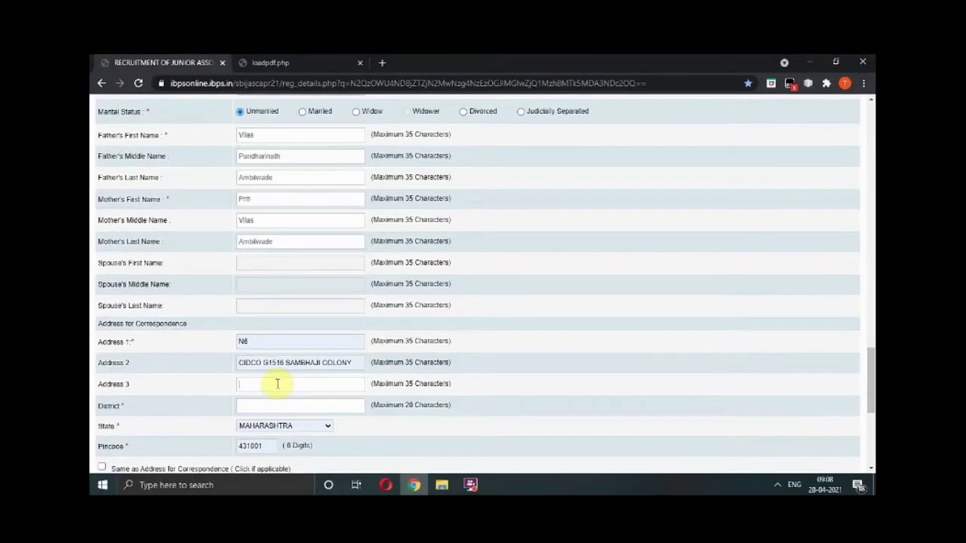
{"action": "left_click", "coordinate": [277, 385]}
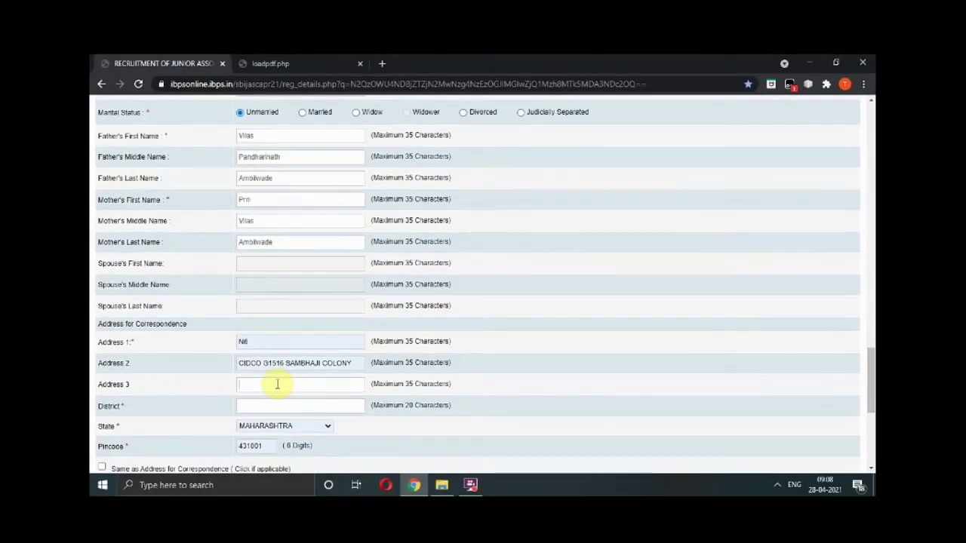
{"action": "type", "text": "Aurangabad"}
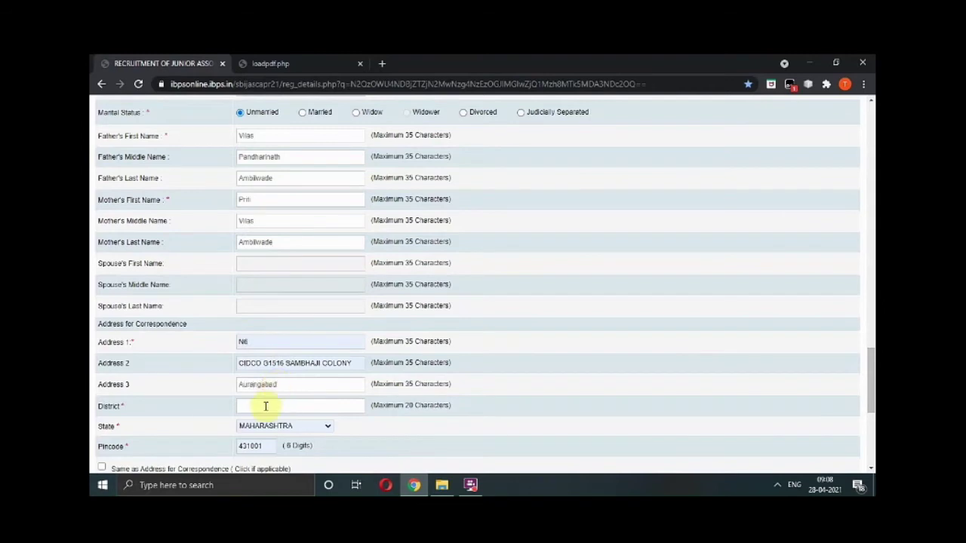
{"action": "left_click", "coordinate": [264, 408]}
{"action": "type", "text": "Aurangabad"}
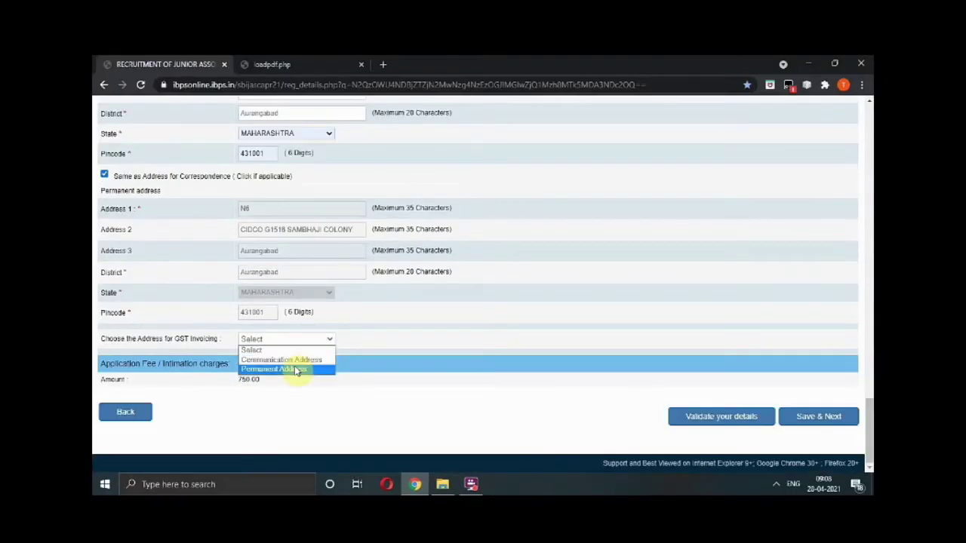
{"action": "left_click", "coordinate": [297, 370]}
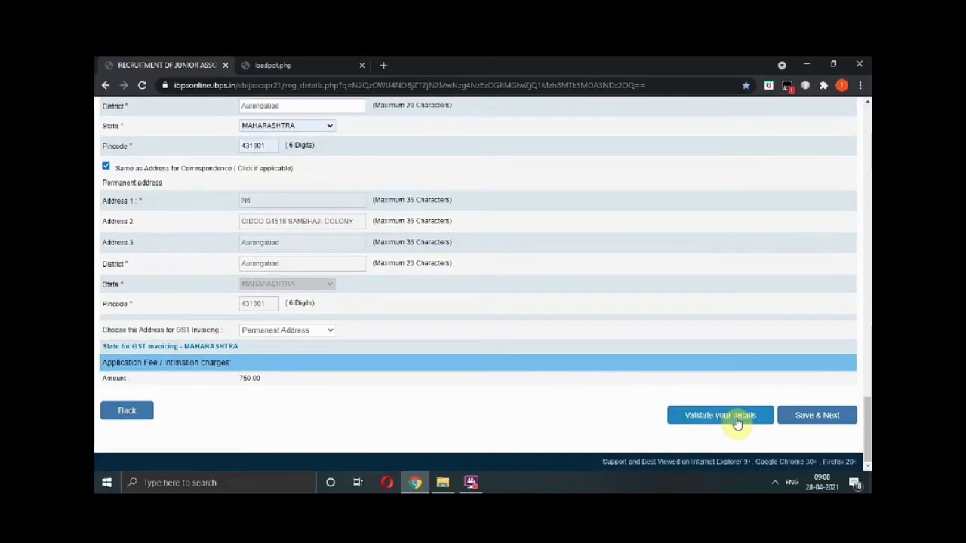
Change Circle Preference 2 to Mumbai Metro and revalidate the basic details successfully.
{"action": "left_click", "coordinate": [738, 423]}
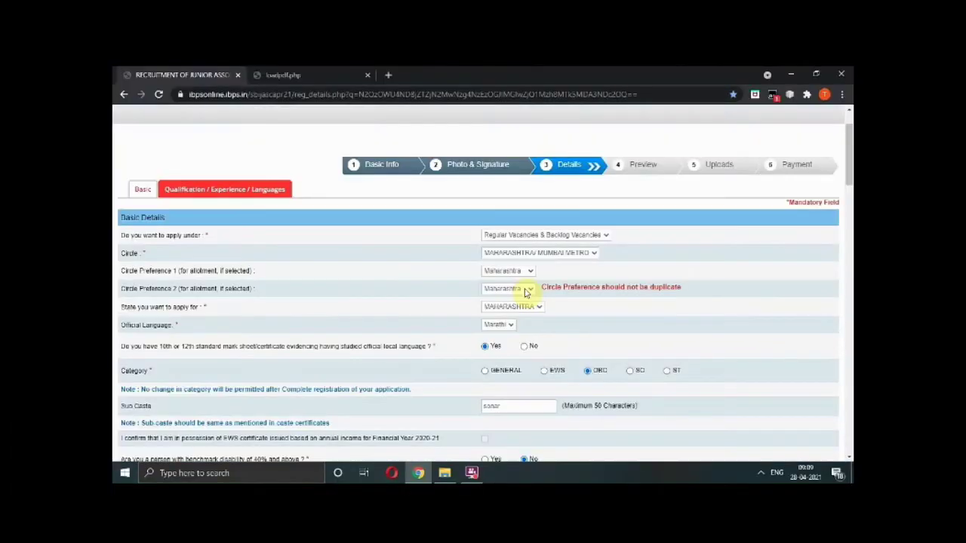
{"action": "left_click", "coordinate": [526, 291]}
{"action": "left_click", "coordinate": [504, 316]}
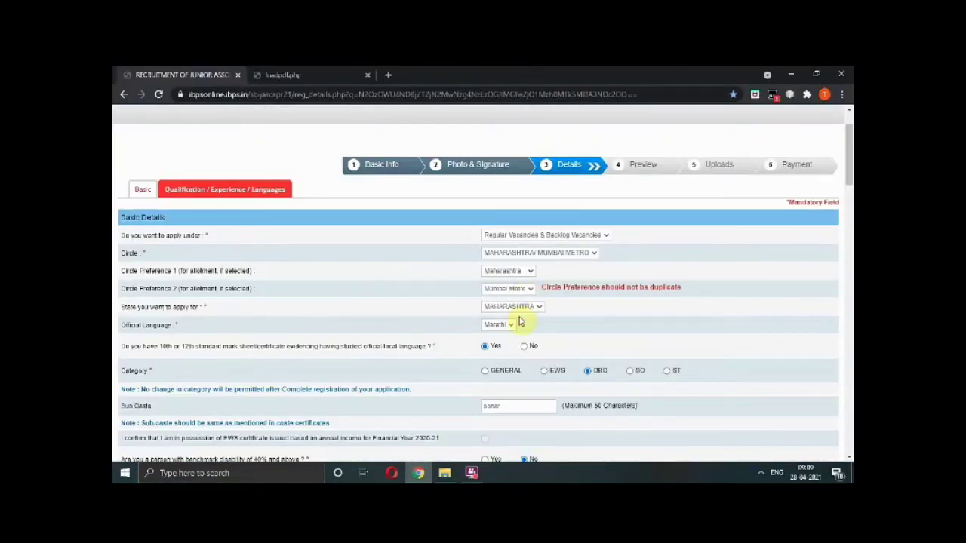
{"action": "left_click_drag", "start_coordinate": [850, 177], "coordinate": [850, 434]}
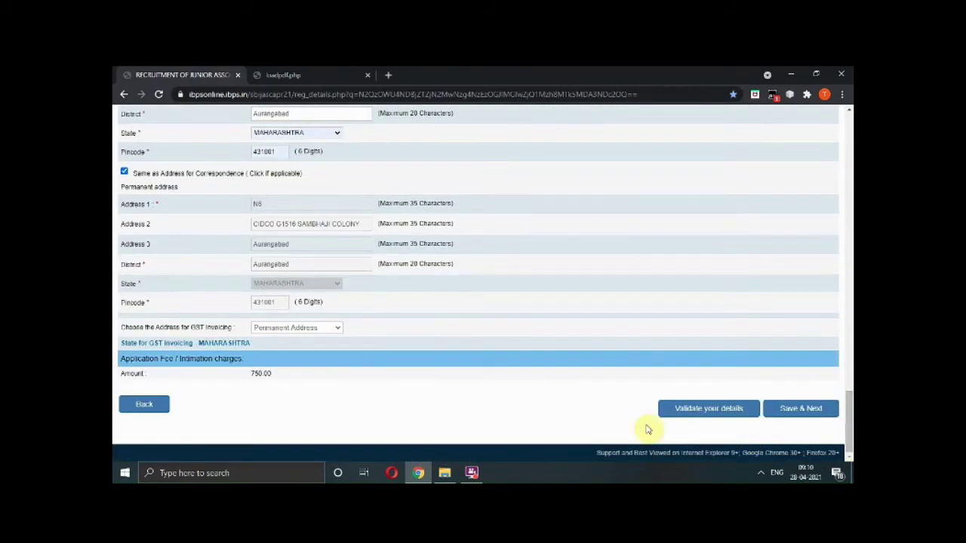
{"action": "left_click", "coordinate": [696, 411]}
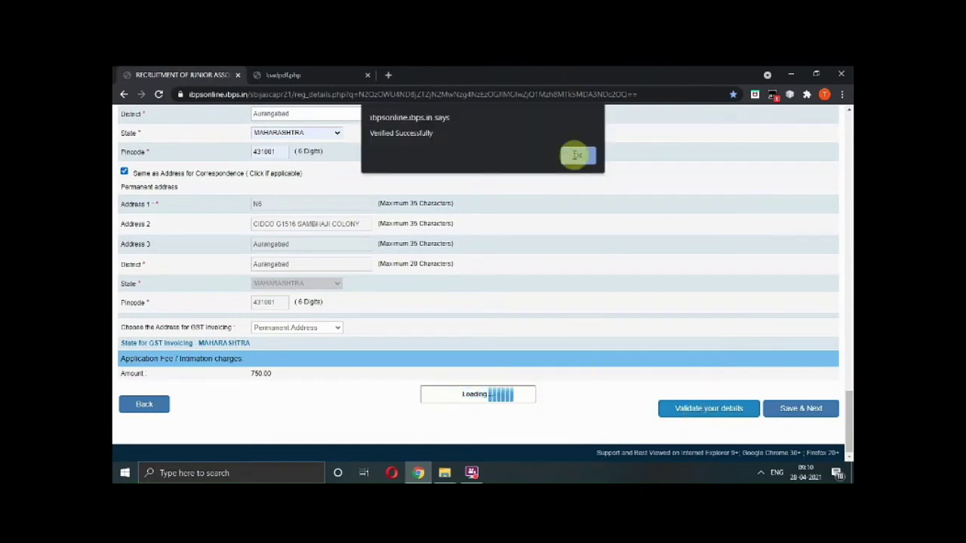
{"action": "left_click", "coordinate": [576, 156]}
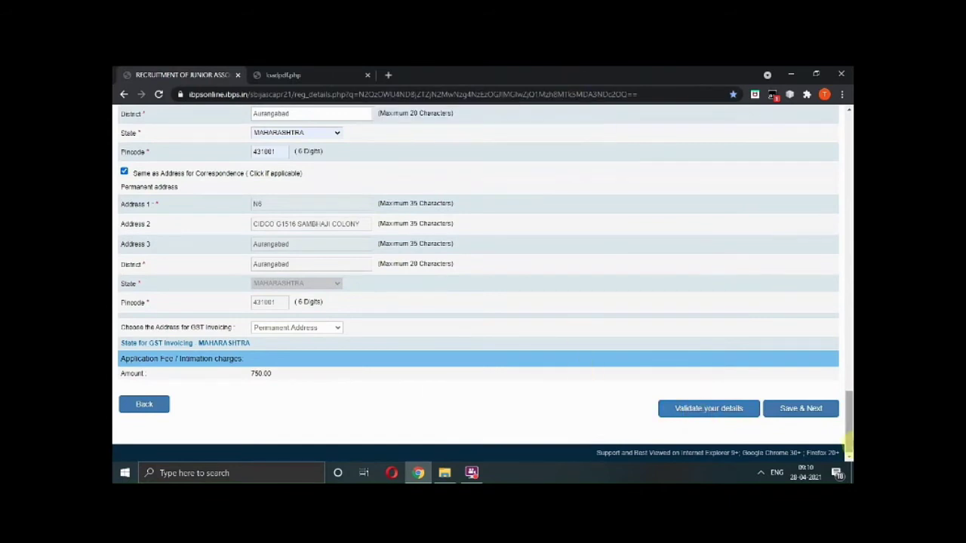
{"action": "left_click_drag", "start_coordinate": [849, 444], "coordinate": [849, 272]}
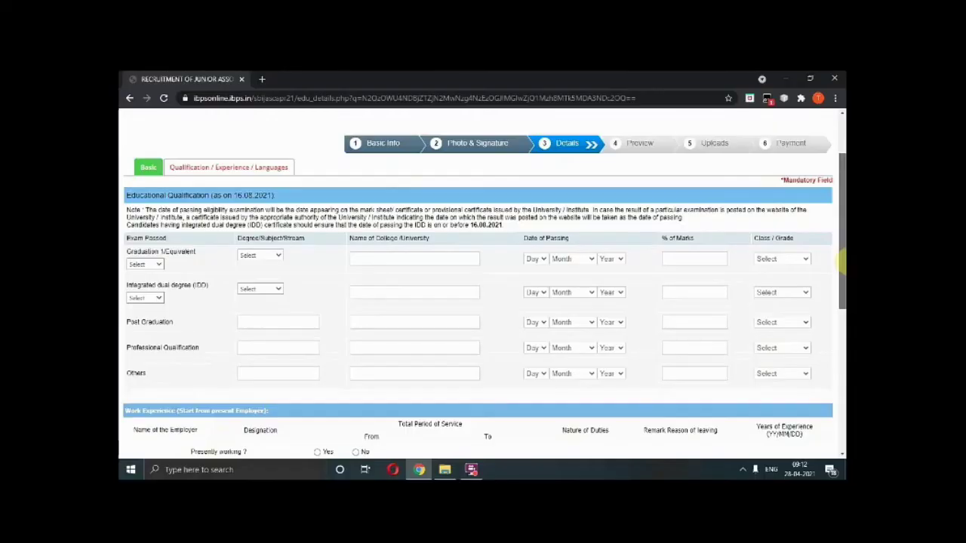
Choose Engineering as the graduation stream and try the Passed status.
{"action": "scroll", "coordinate": [843, 261], "scroll_direction": "down", "scroll_amount": 1}
{"action": "left_click", "coordinate": [260, 243]}
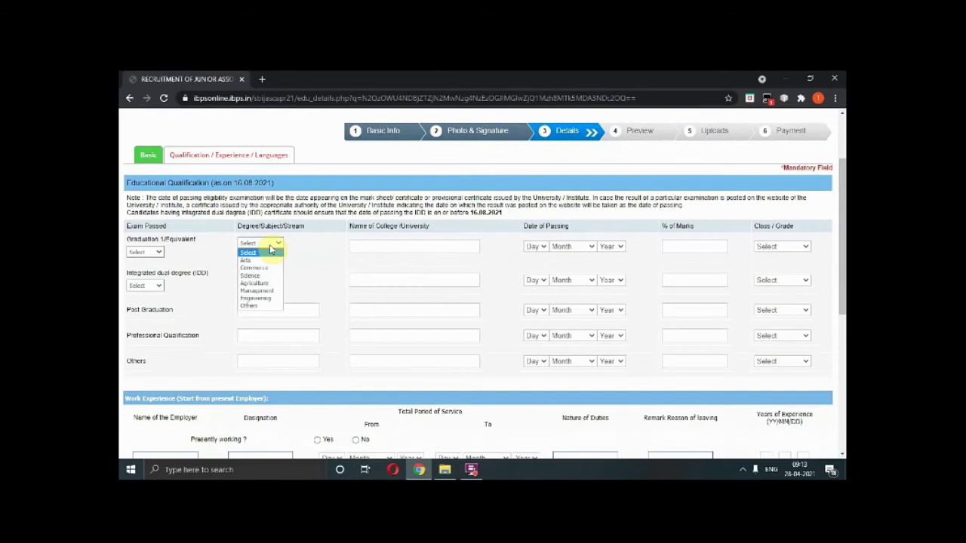
{"action": "left_click", "coordinate": [257, 299]}
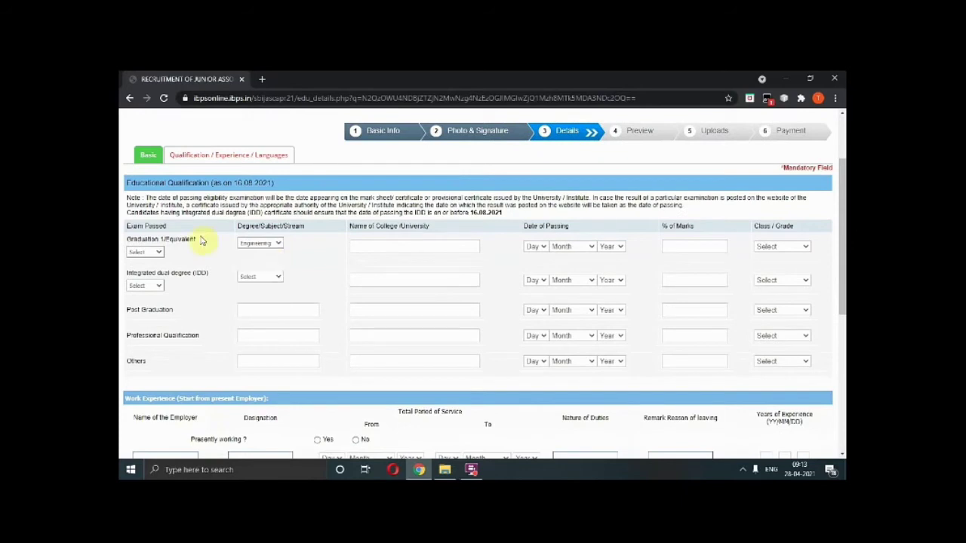
{"action": "left_click", "coordinate": [157, 253]}
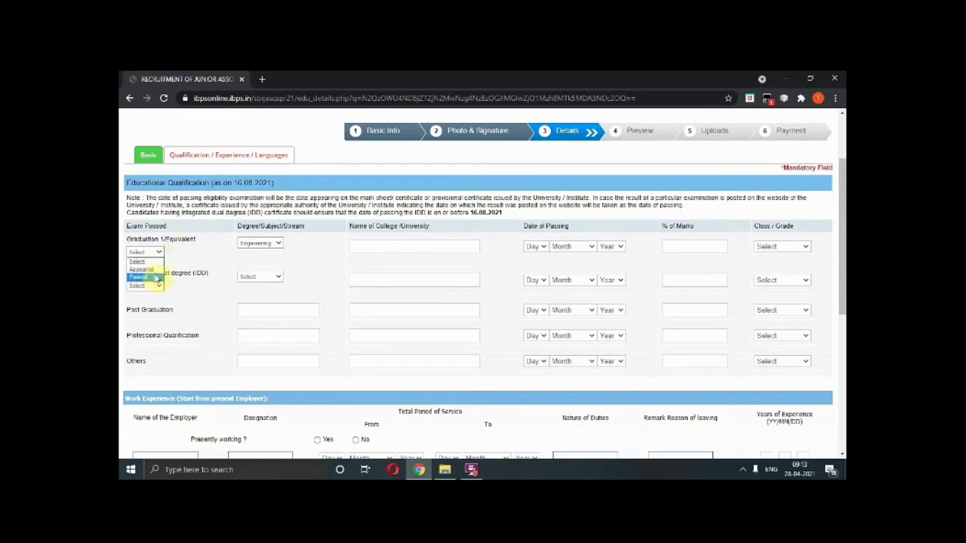
{"action": "left_click", "coordinate": [140, 277]}
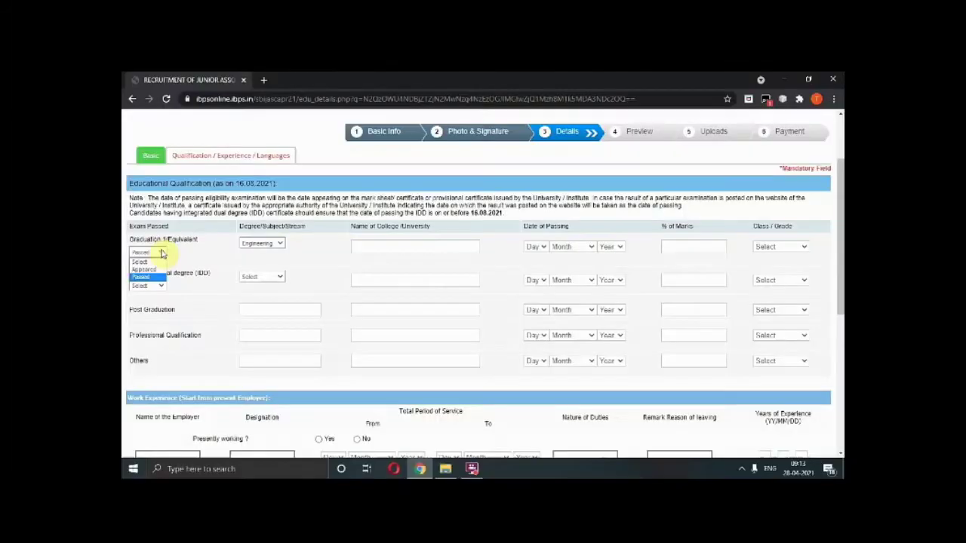
{"action": "left_click", "coordinate": [148, 255]}
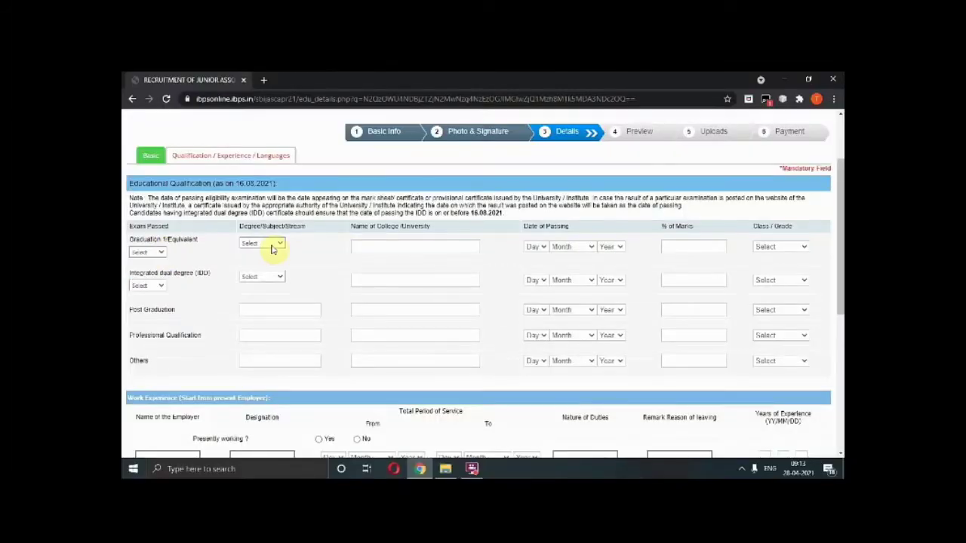
Reselect Engineering and set graduation status to Appeared, acknowledging the final-year candidates notice.
{"action": "left_click", "coordinate": [273, 246]}
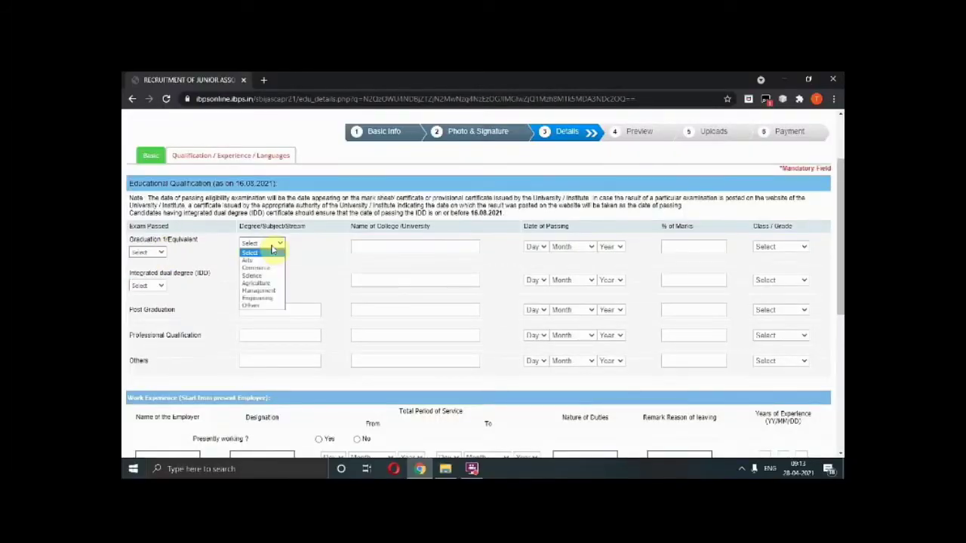
{"action": "left_click", "coordinate": [256, 299]}
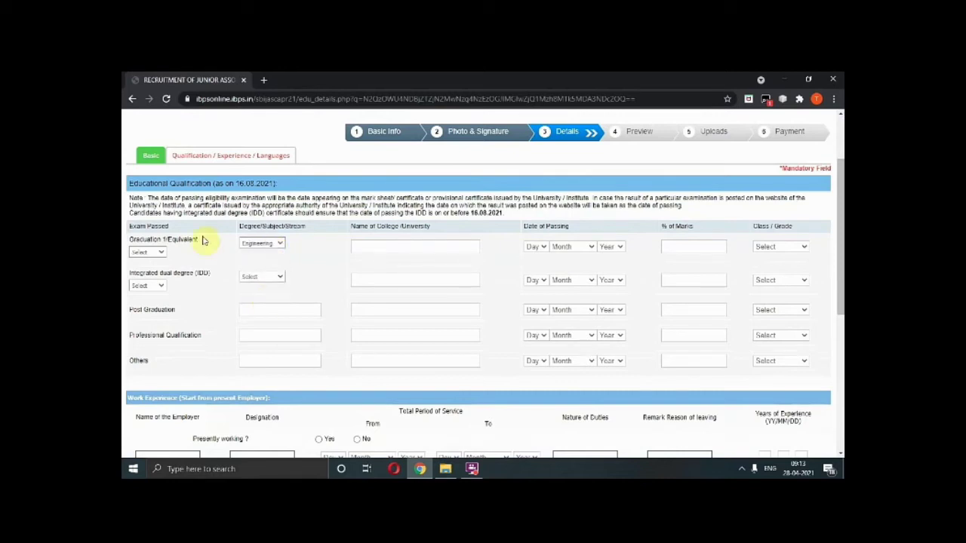
{"action": "left_click", "coordinate": [159, 254]}
{"action": "left_click", "coordinate": [159, 278]}
{"action": "left_click", "coordinate": [161, 254]}
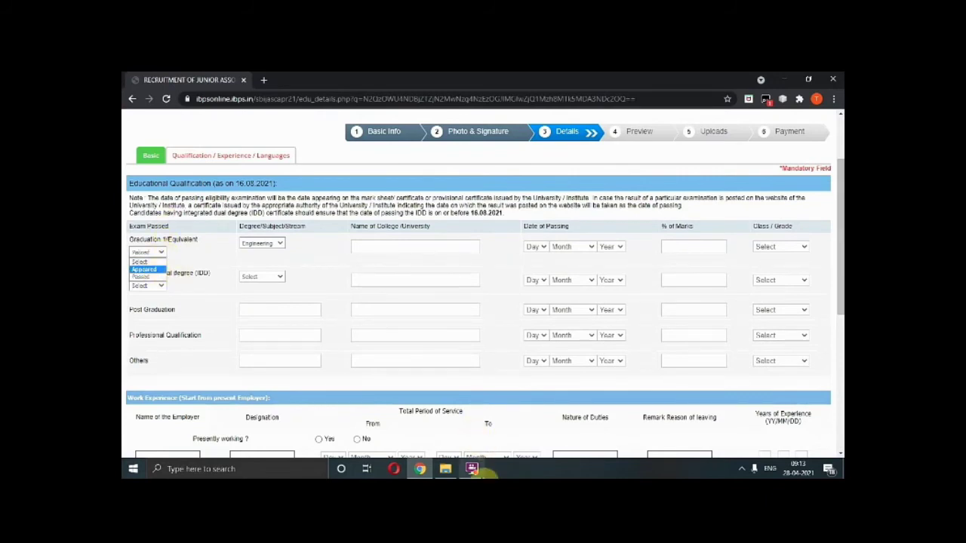
{"action": "mouse_move", "coordinate": [471, 468]}
{"action": "left_click", "coordinate": [467, 417]}
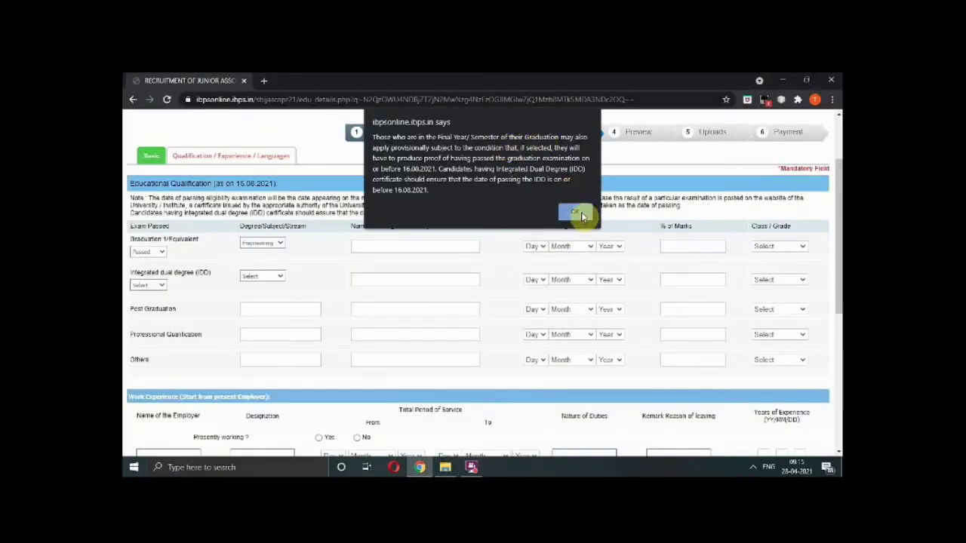
{"action": "left_click", "coordinate": [578, 214]}
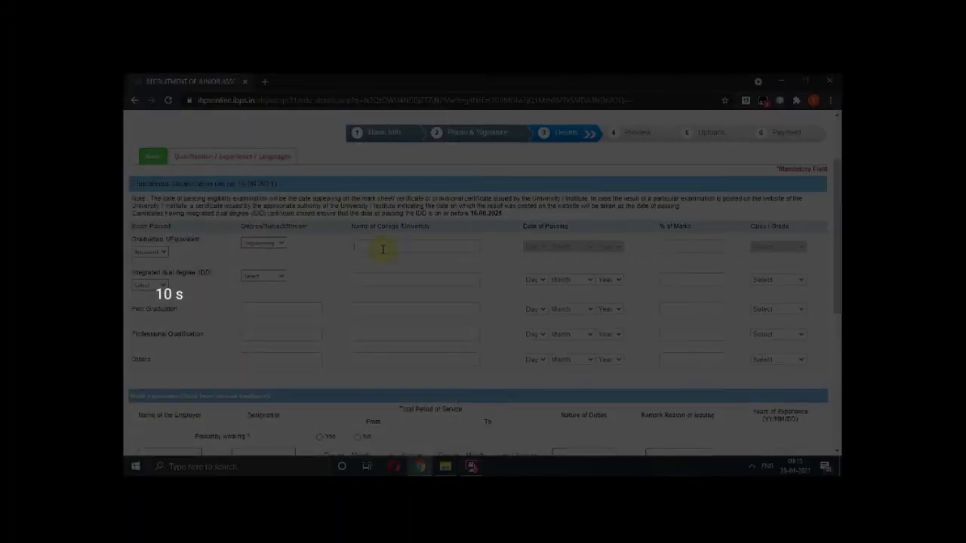
{"action": "left_click", "coordinate": [161, 253]}
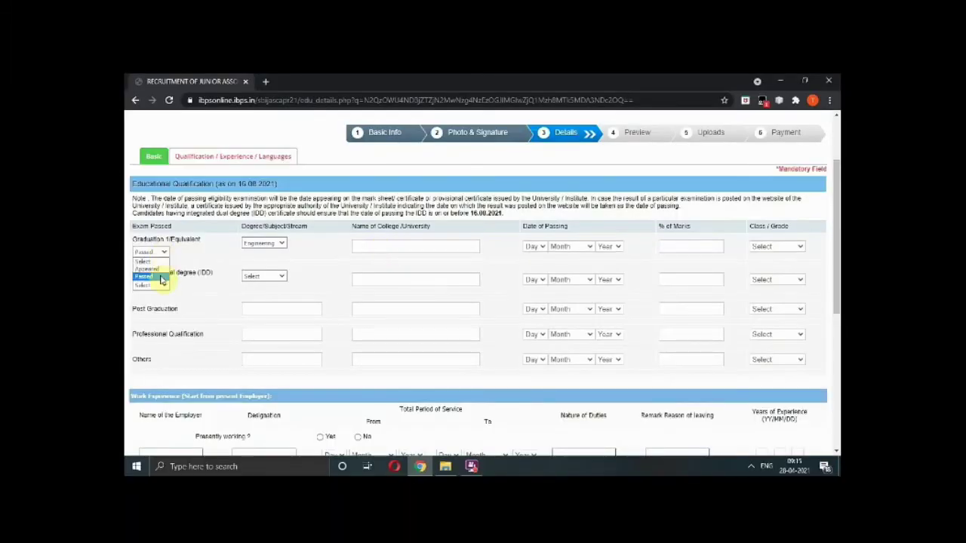
{"action": "left_click", "coordinate": [161, 277]}
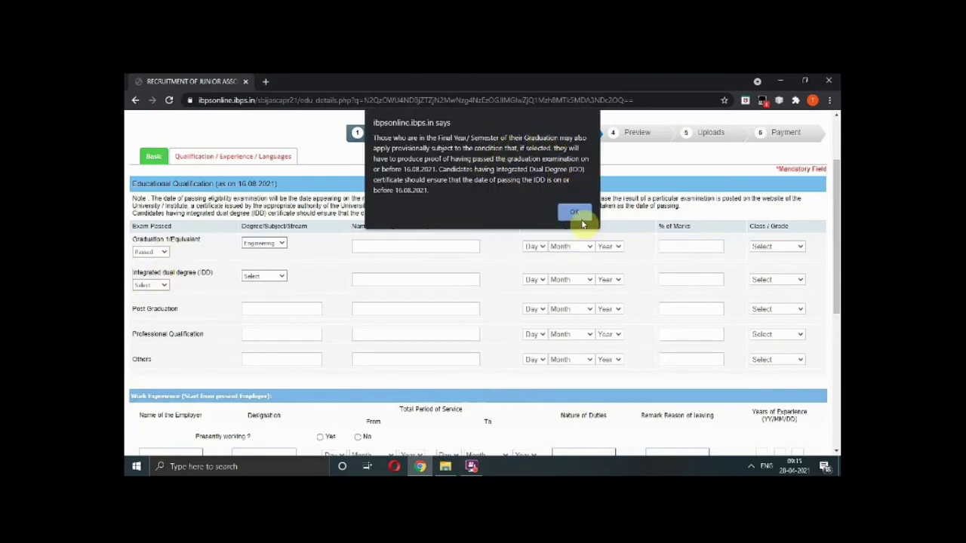
{"action": "left_click", "coordinate": [576, 213]}
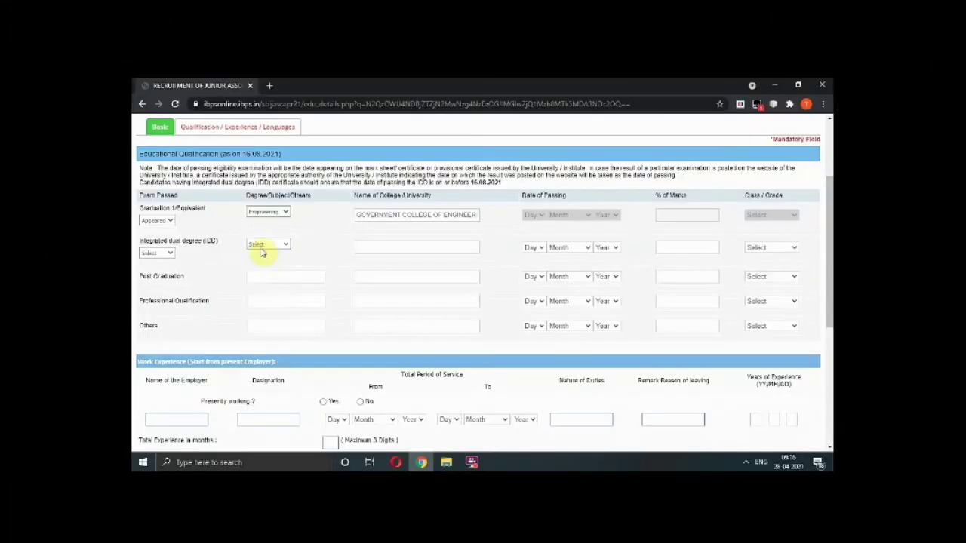
{"action": "left_click", "coordinate": [264, 245]}
{"action": "left_click", "coordinate": [252, 276]}
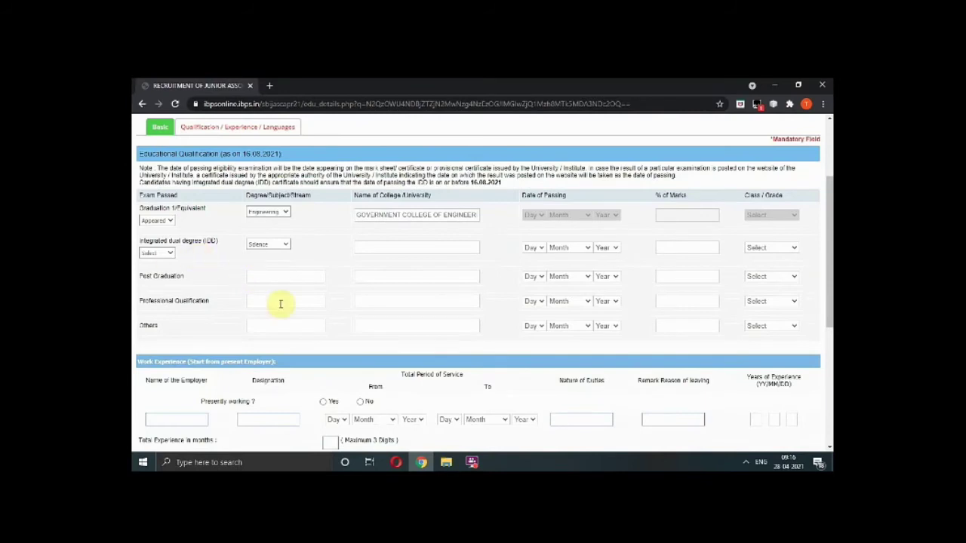
{"action": "mouse_move", "coordinate": [475, 462]}
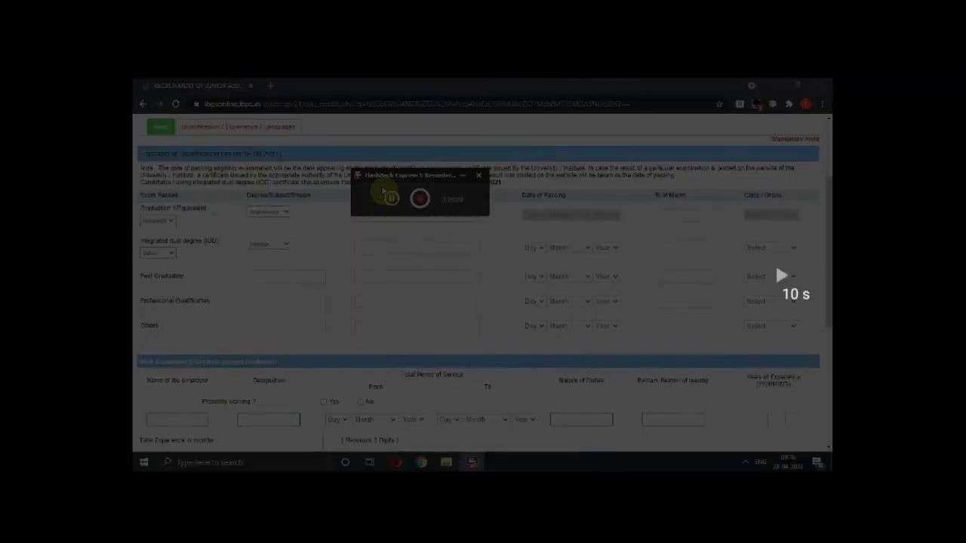
{"action": "left_click", "coordinate": [392, 200]}
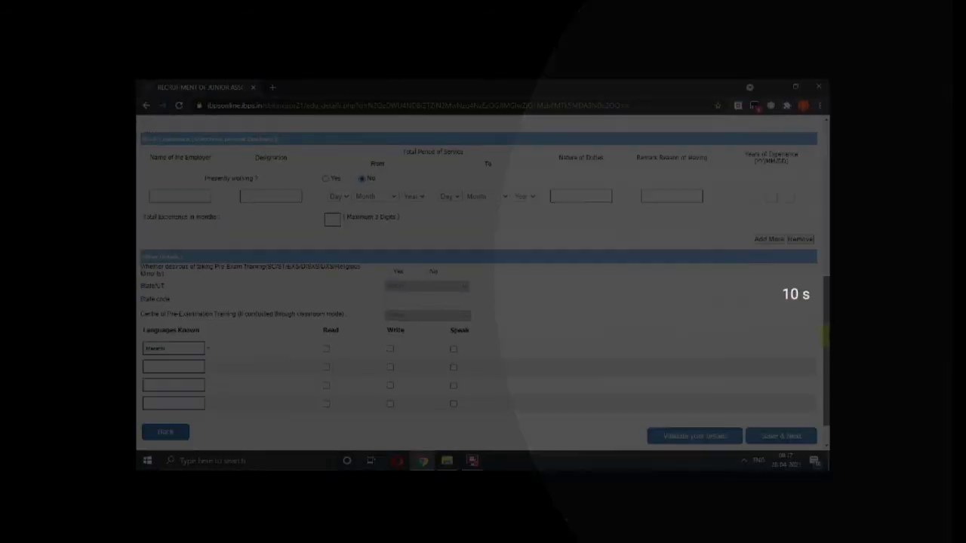
{"action": "scroll", "coordinate": [823, 325], "scroll_direction": "down", "scroll_amount": 1}
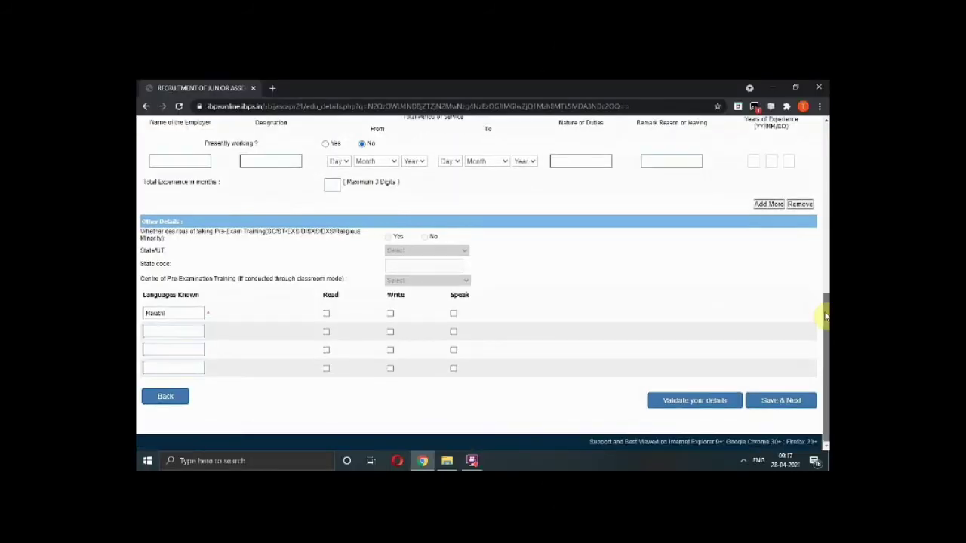
{"action": "scroll", "coordinate": [821, 294], "scroll_direction": "up", "scroll_amount": 2}
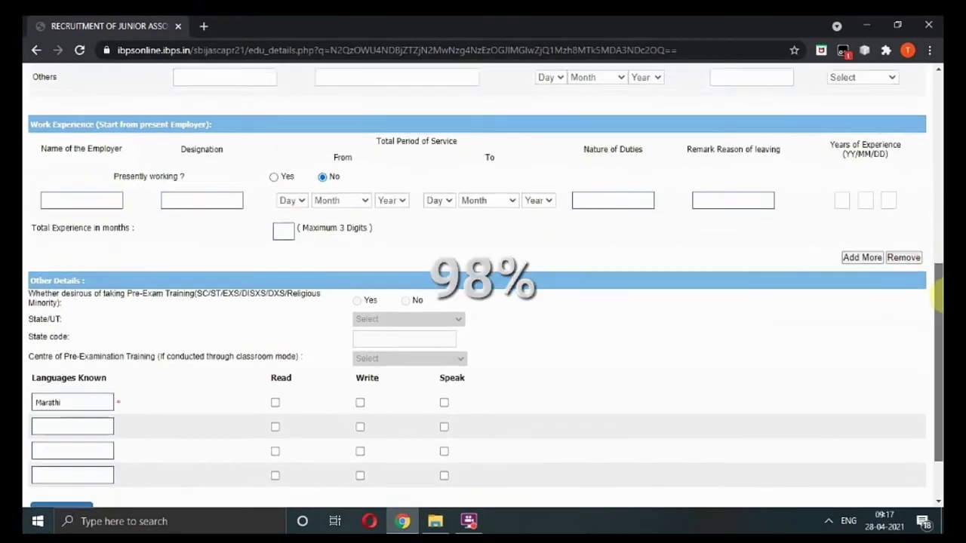
{"action": "scroll", "coordinate": [939, 264], "scroll_direction": "up", "scroll_amount": 1}
{"action": "scroll", "coordinate": [940, 264], "scroll_direction": "down", "scroll_amount": 1}
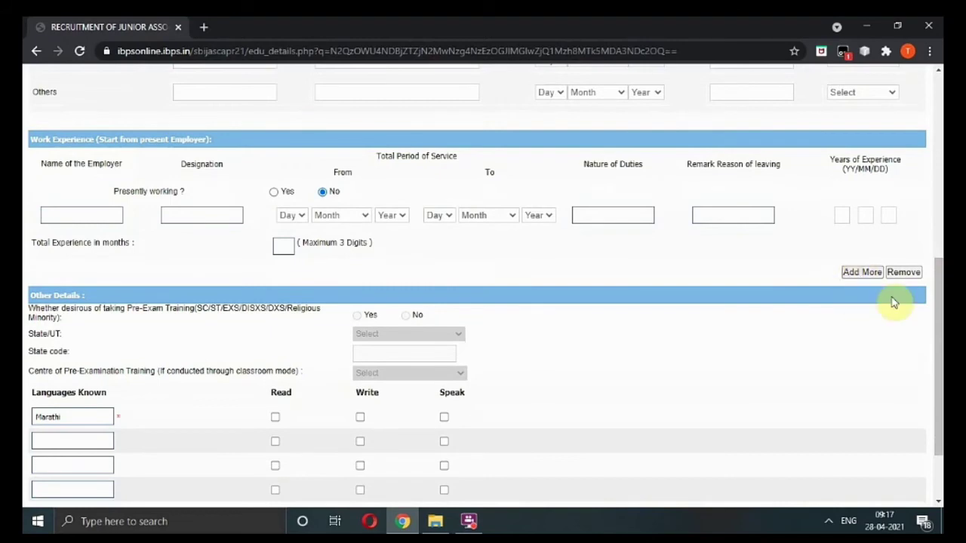
{"action": "left_click_drag", "start_coordinate": [934, 294], "coordinate": [932, 339]}
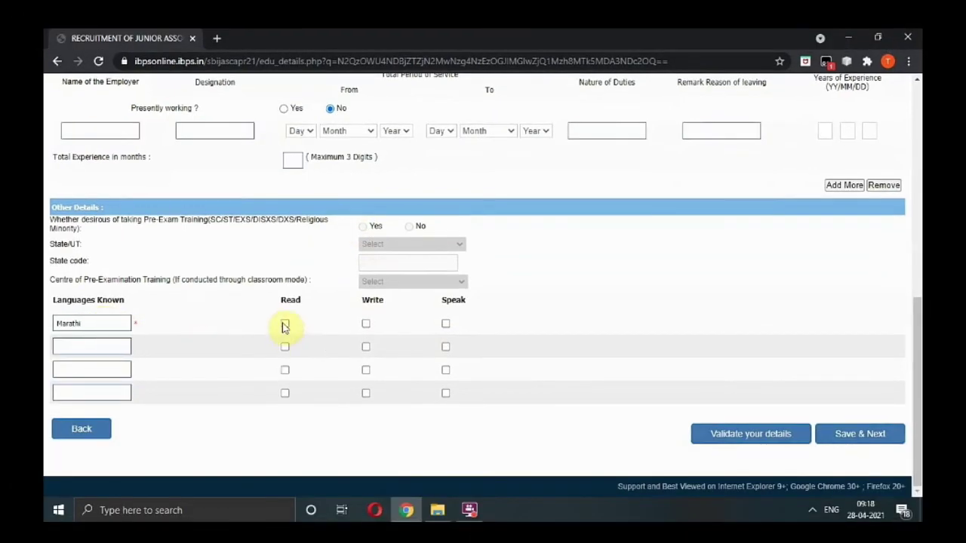
Tick Write and Speak for Marathi, add English, and validate the details successfully.
{"action": "left_click", "coordinate": [366, 325]}
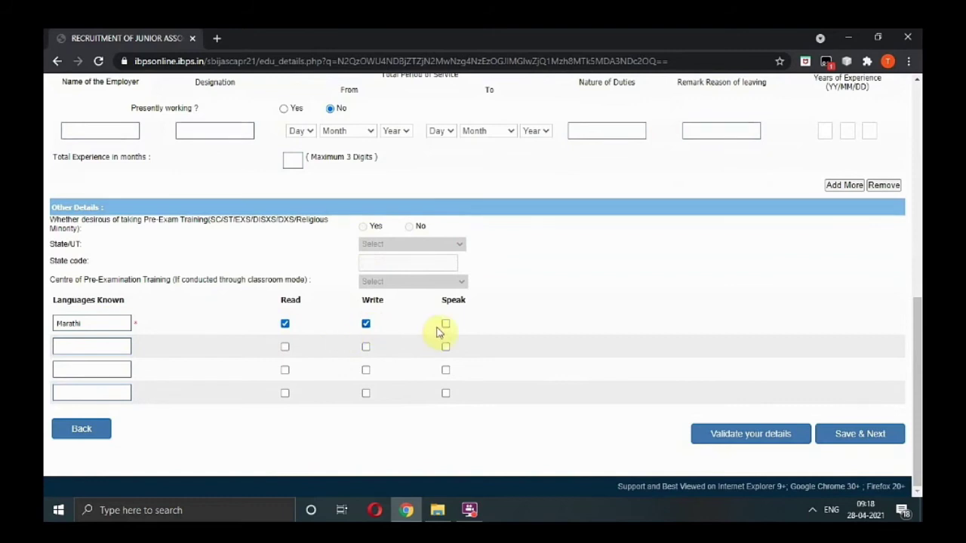
{"action": "left_click", "coordinate": [445, 325]}
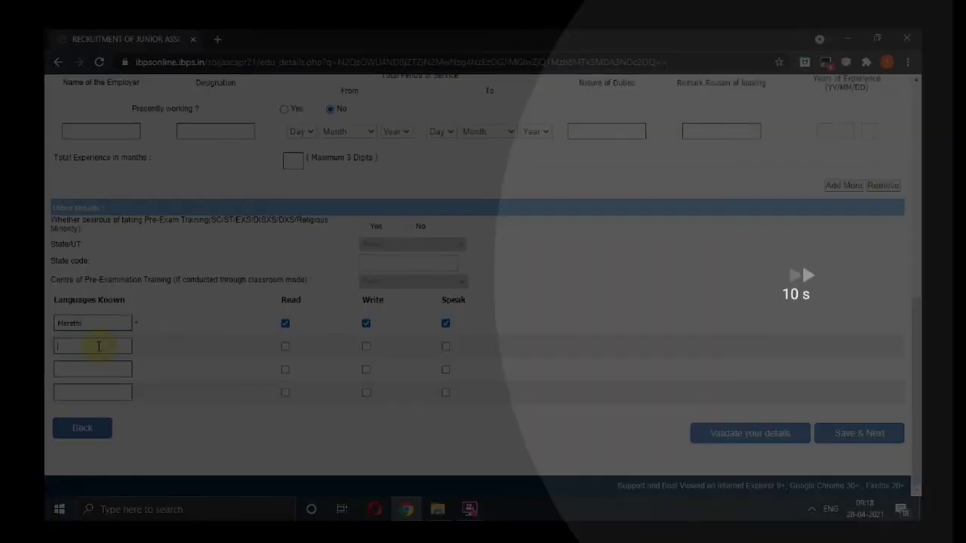
{"action": "type", "text": "English"}
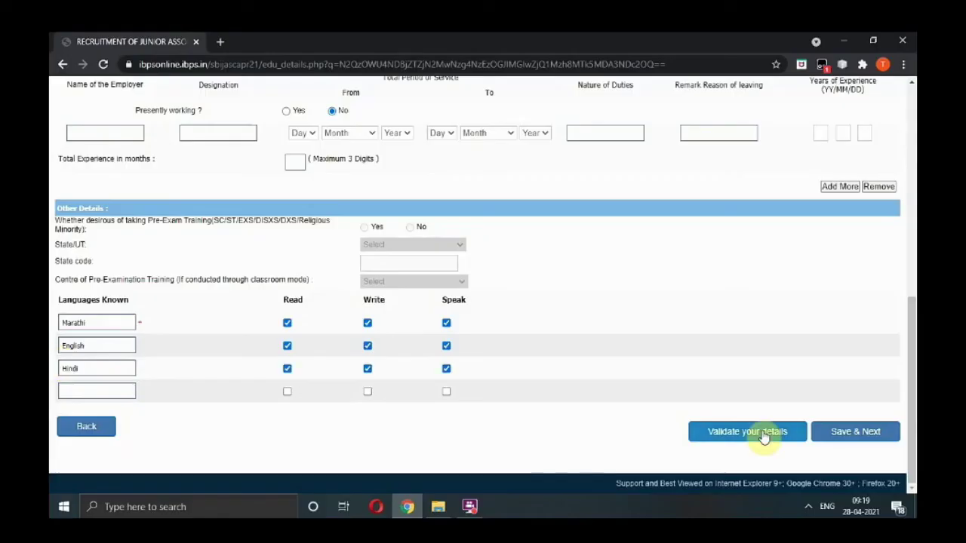
{"action": "left_click", "coordinate": [764, 436]}
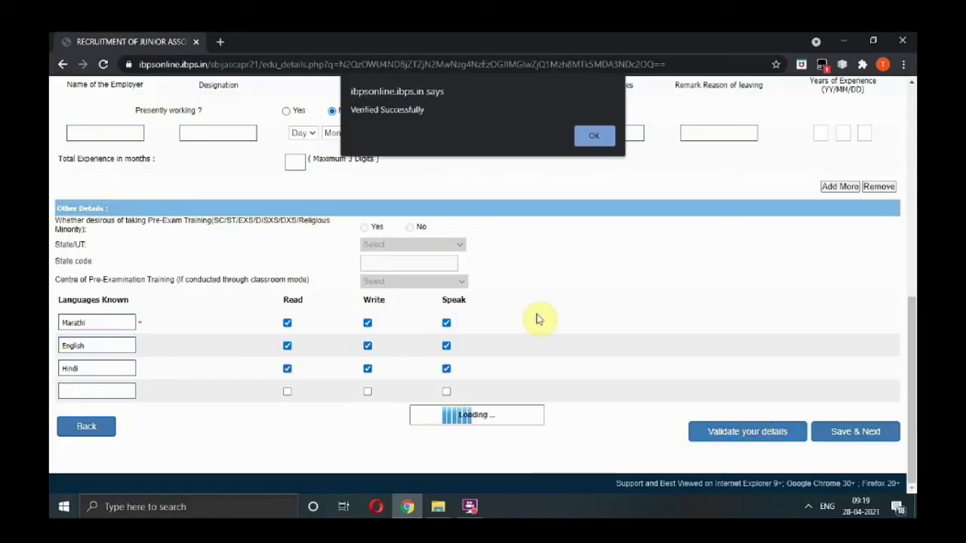
{"action": "left_click", "coordinate": [586, 134]}
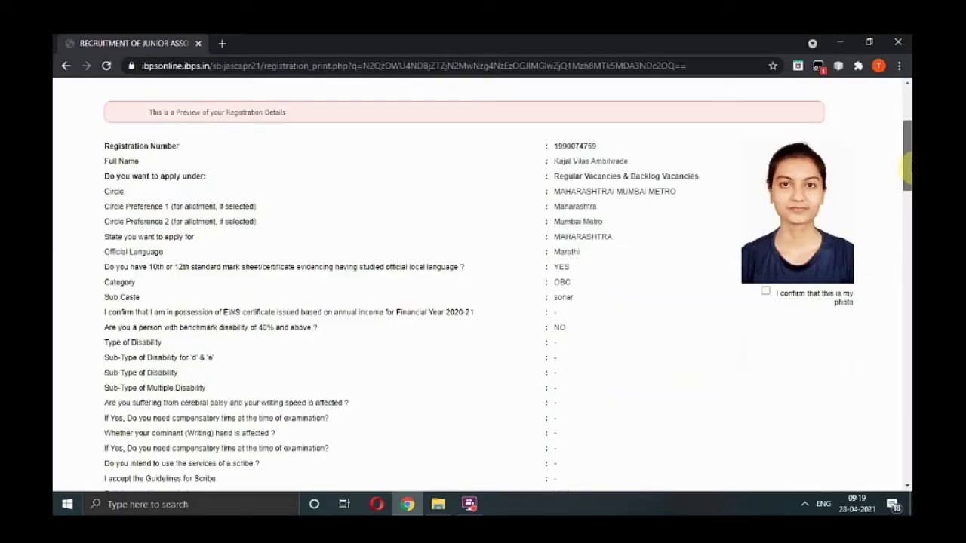
Scroll through the registration preview and dismiss the name-confirmation warning.
{"action": "left_click_drag", "start_coordinate": [909, 167], "coordinate": [907, 384]}
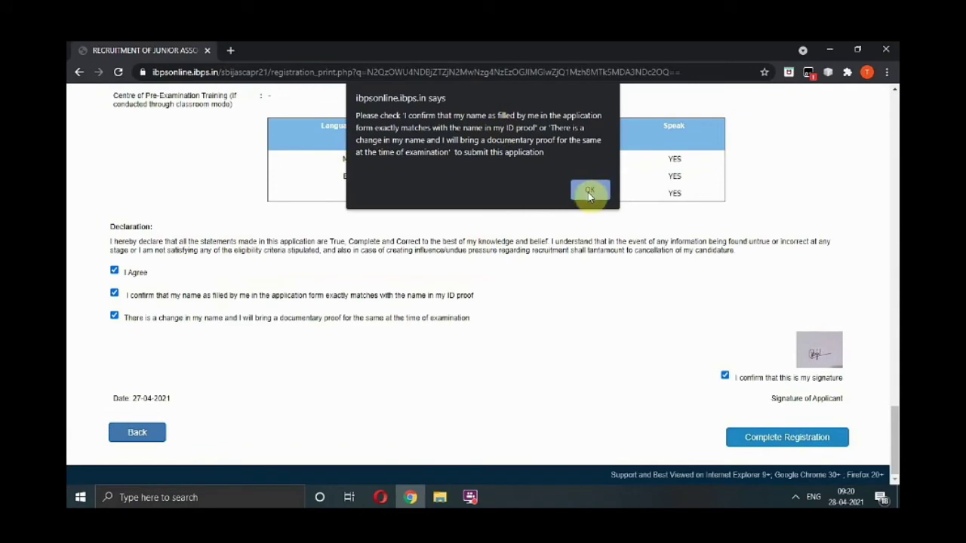
{"action": "left_click", "coordinate": [590, 192]}
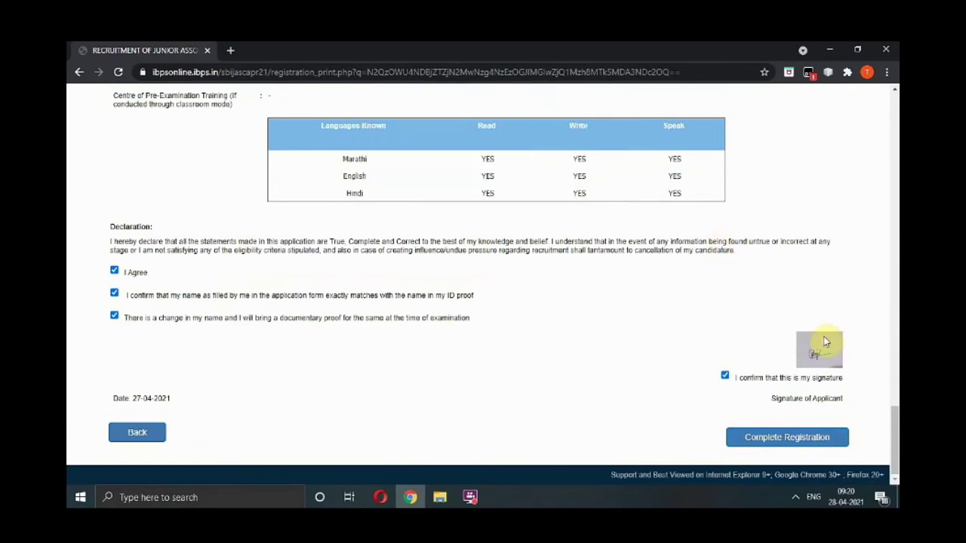
{"action": "left_click_drag", "start_coordinate": [895, 439], "coordinate": [895, 347]}
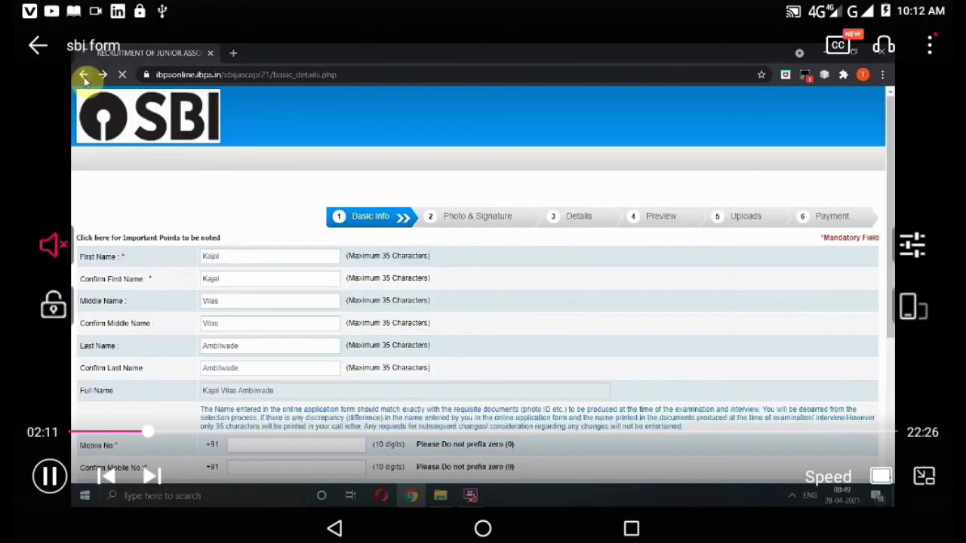
Skip the video forward to the preview's declaration part, around 21:02.
{"action": "key", "text": "space"}
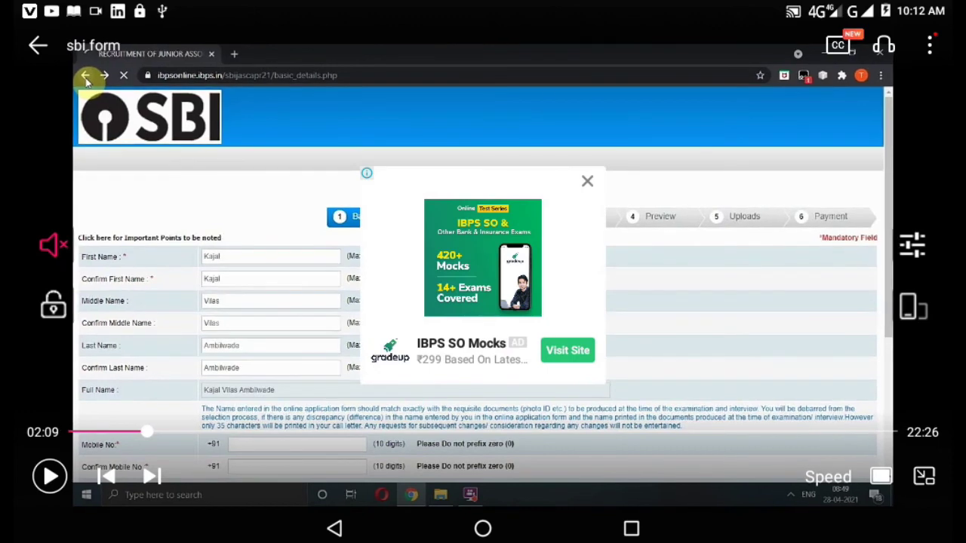
{"action": "key", "text": "space"}
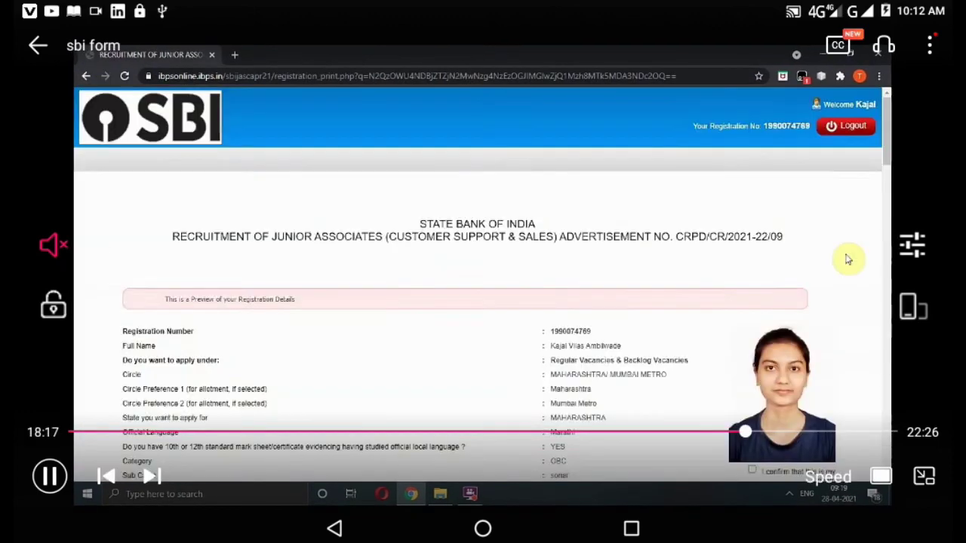
{"action": "left_click", "coordinate": [154, 432]}
{"action": "left_click_drag", "start_coordinate": [154, 432], "coordinate": [746, 431]}
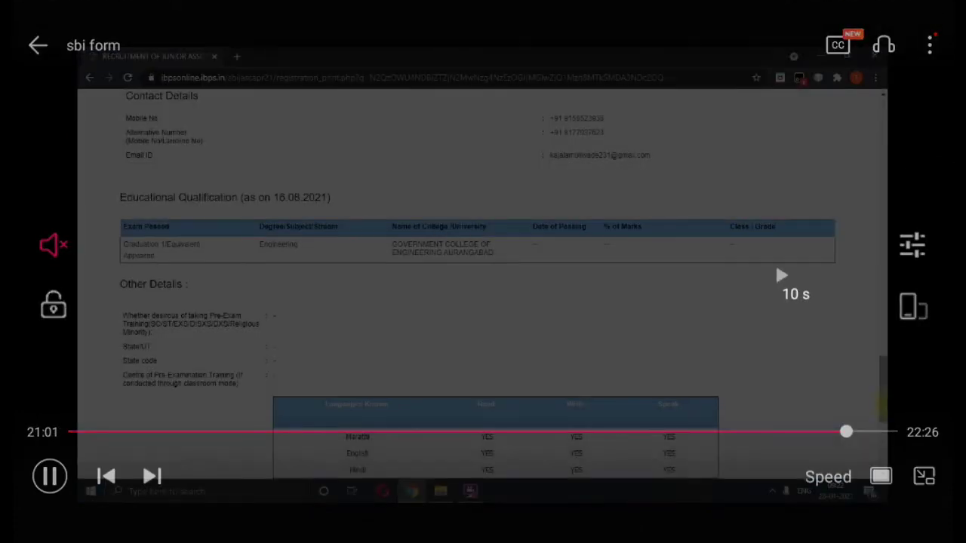
{"action": "double_click", "coordinate": [896, 276]}
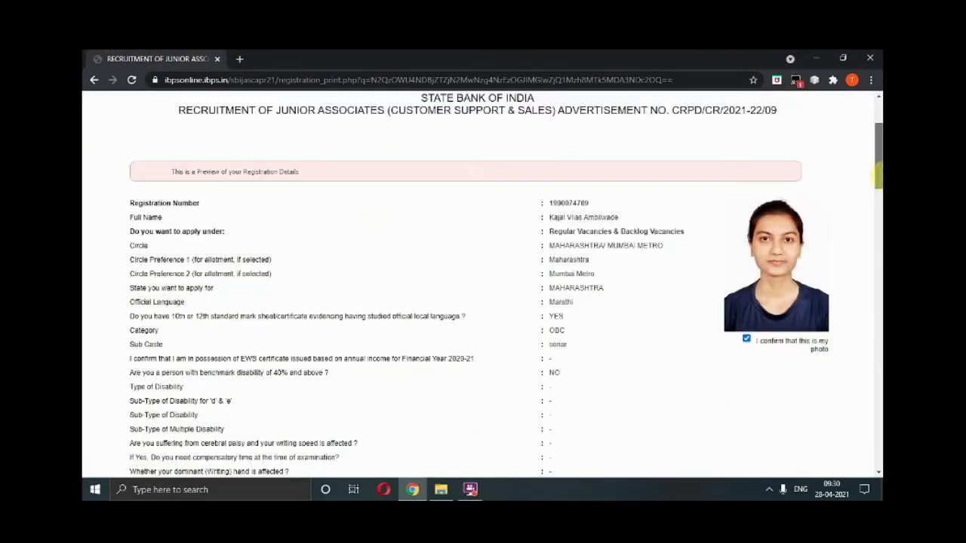
Confirm the photo and signature, then submit the completed registration.
{"action": "scroll", "coordinate": [877, 175], "scroll_direction": "down", "scroll_amount": 1}
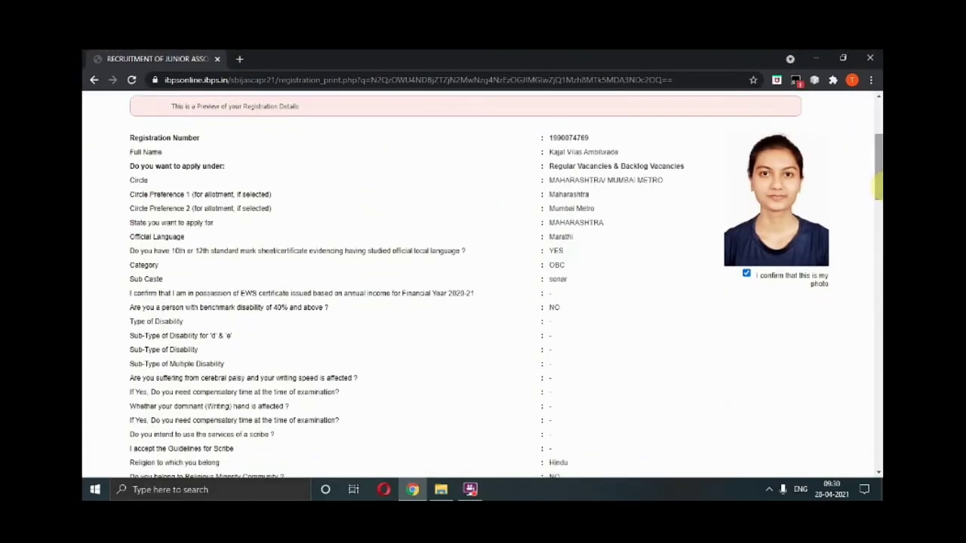
{"action": "left_click", "coordinate": [747, 276]}
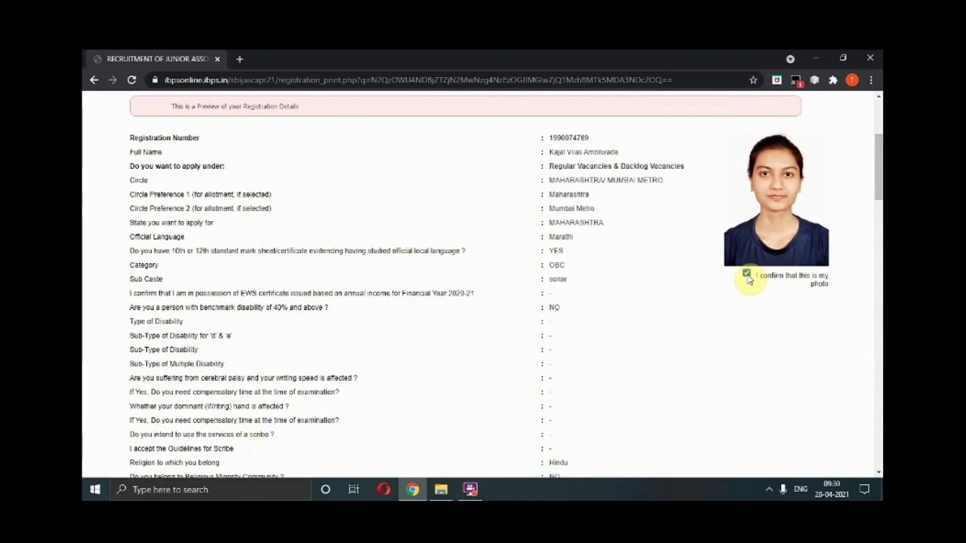
{"action": "left_click_drag", "start_coordinate": [877, 187], "coordinate": [879, 445]}
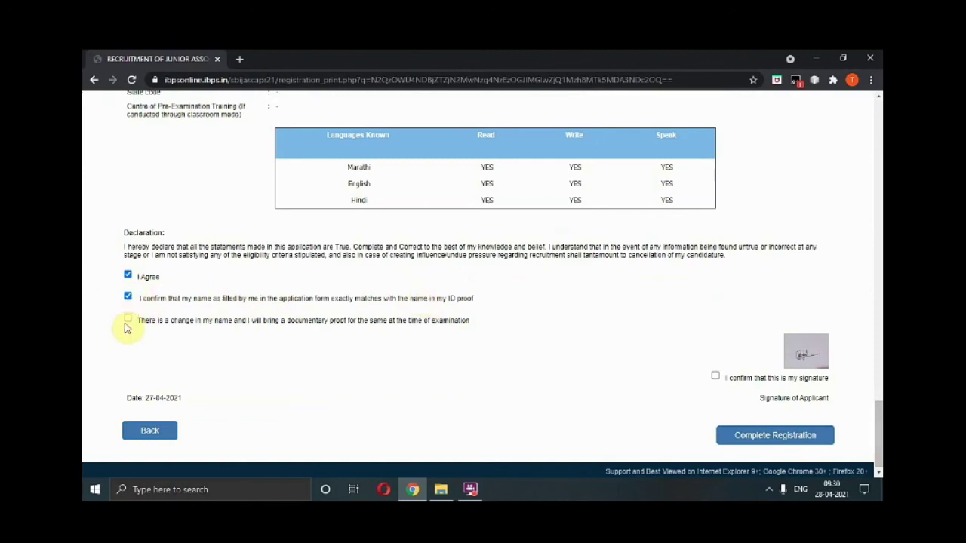
{"action": "left_click", "coordinate": [715, 377]}
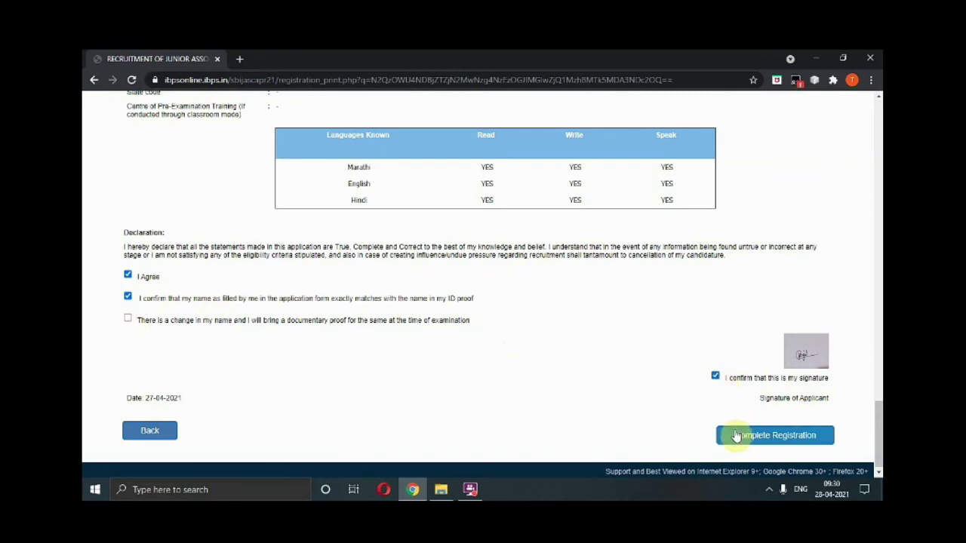
{"action": "left_click", "coordinate": [737, 436]}
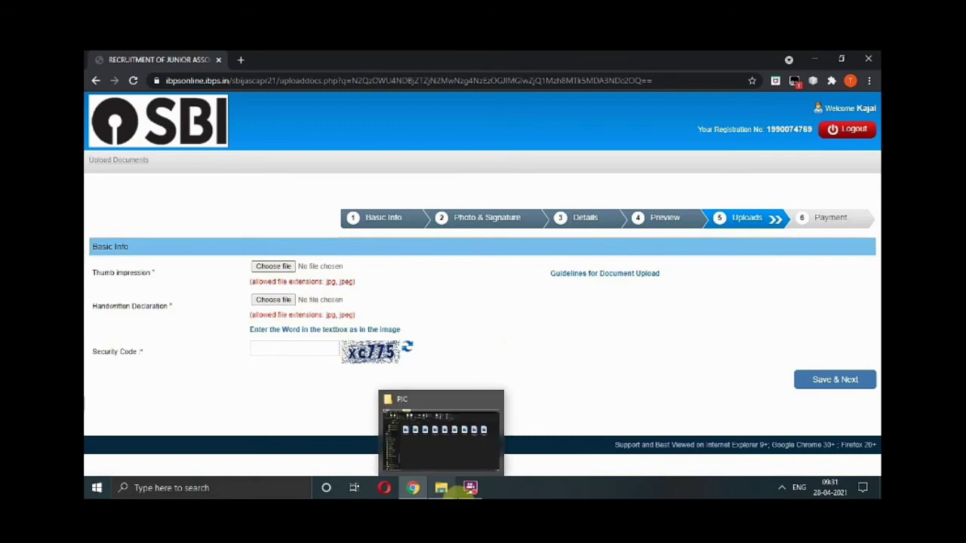
Save the Uploads page with no files or security code, triggering the missing-document errors.
{"action": "mouse_move", "coordinate": [470, 488]}
{"action": "left_click", "coordinate": [468, 444]}
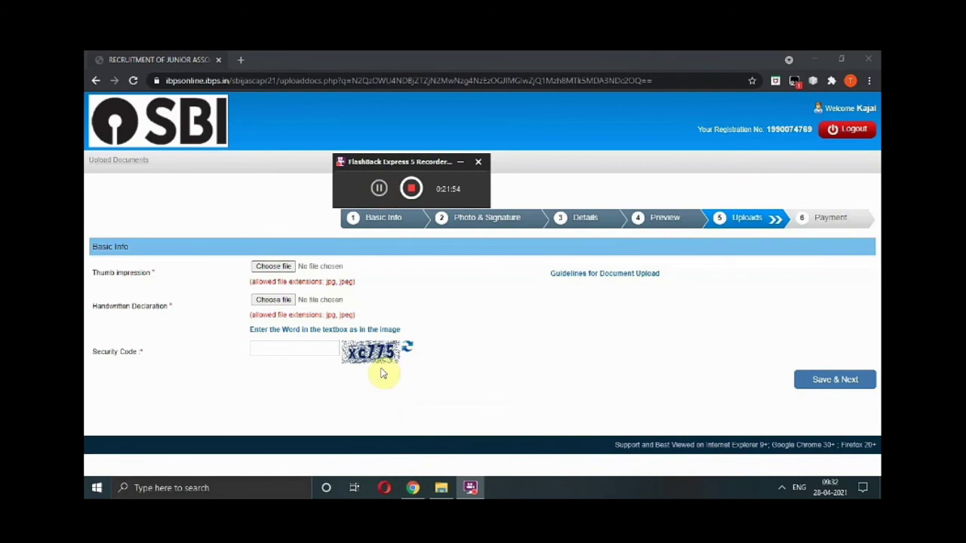
{"action": "left_click", "coordinate": [834, 381]}
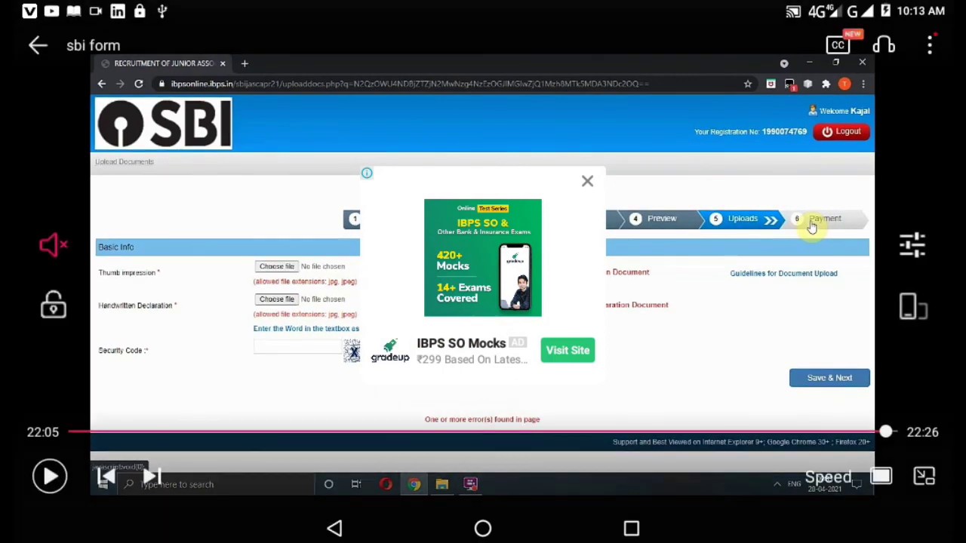
{"action": "left_click", "coordinate": [50, 476]}
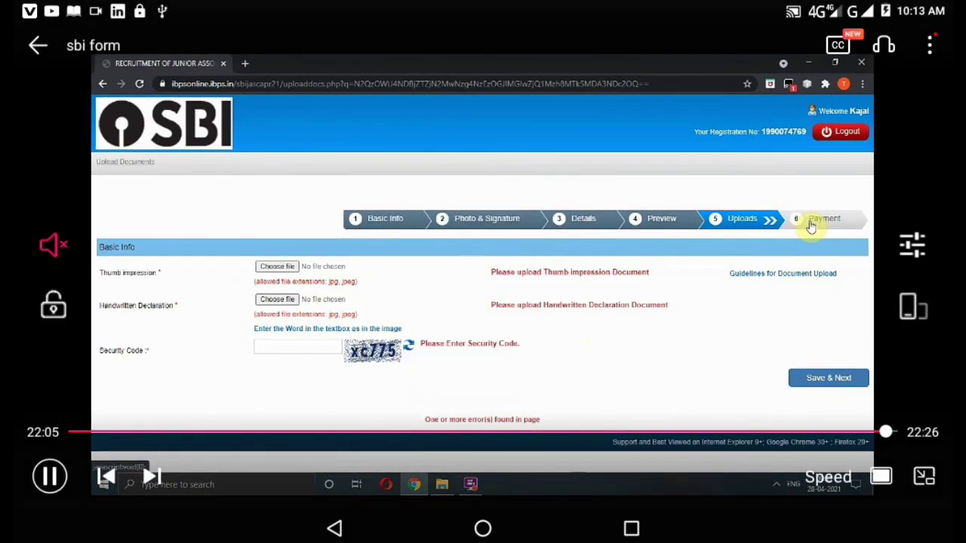